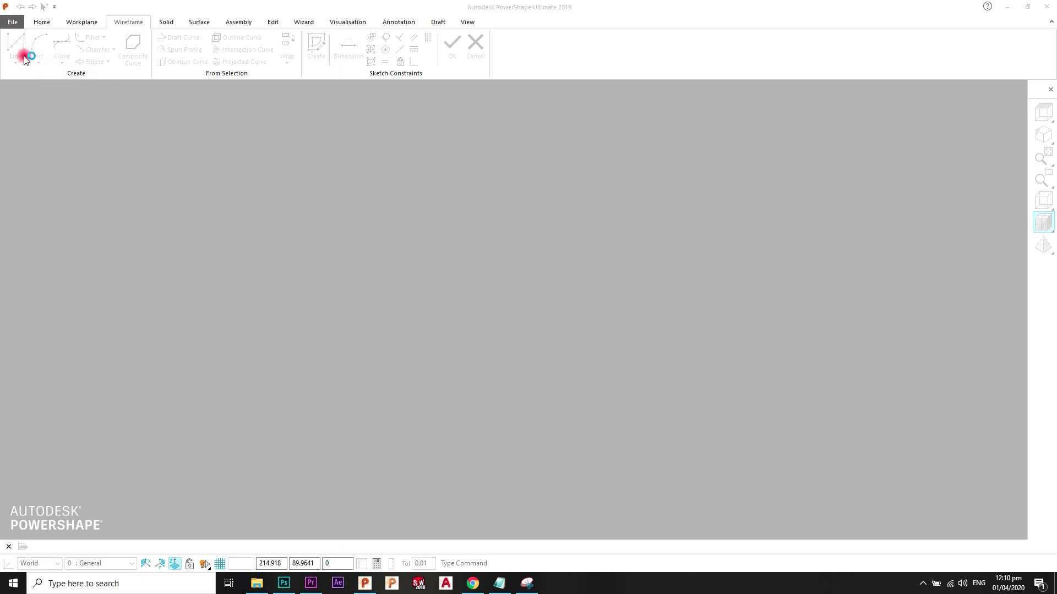
Start a new model and draw a single vertical line from the origin (0) to 0 40.
click(12, 22)
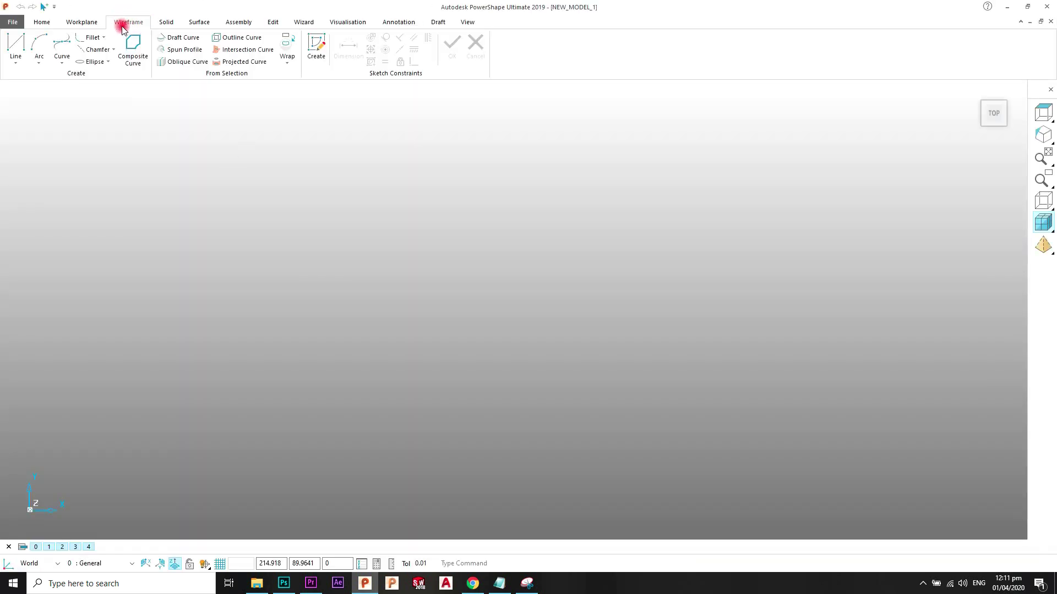
click(100, 21)
click(128, 22)
click(17, 61)
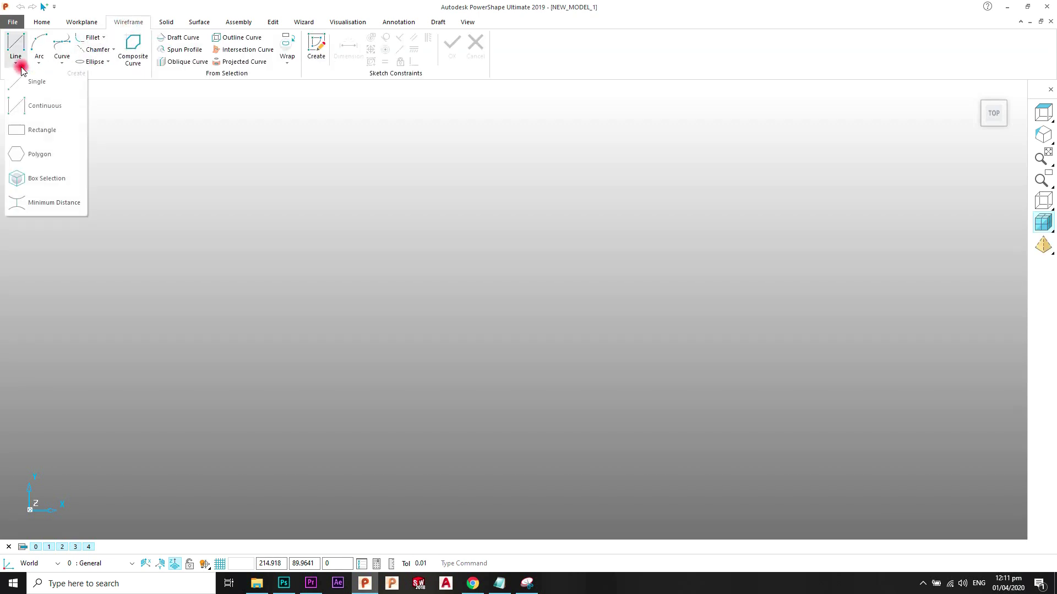
click(26, 83)
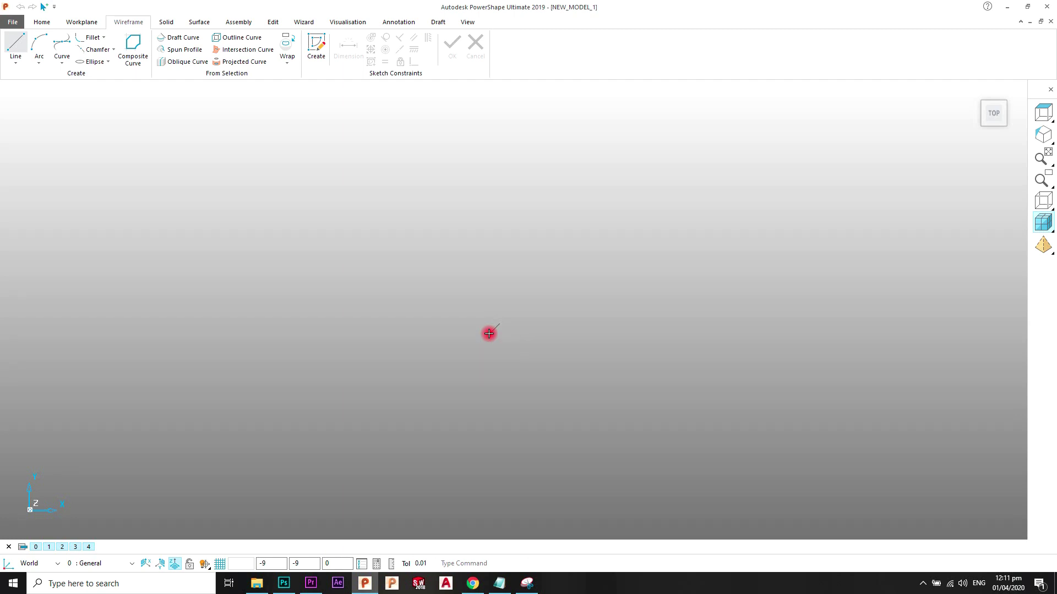
text(0)
key(Return)
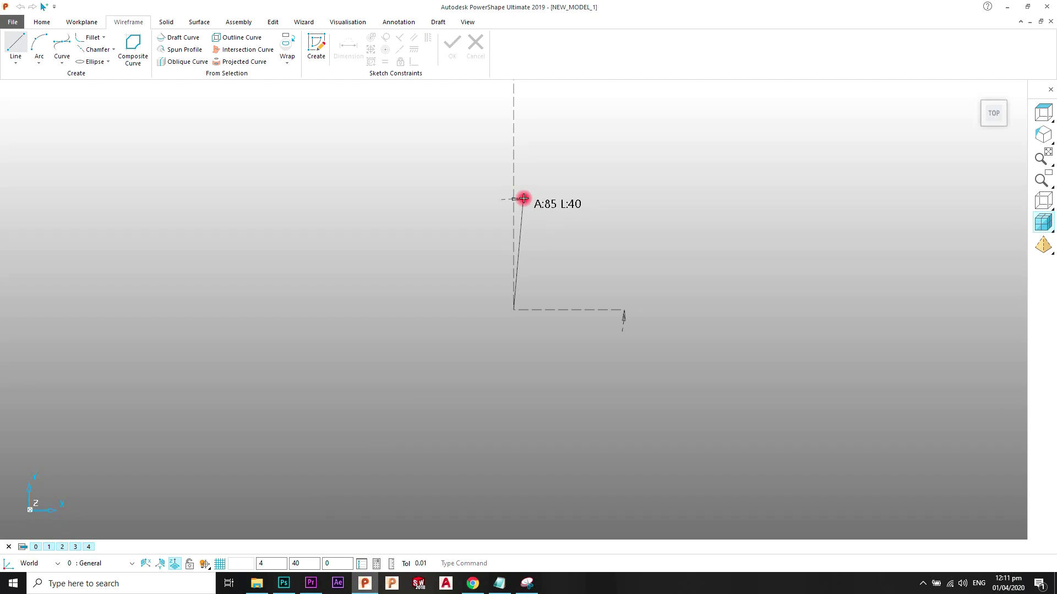
text(0 40)
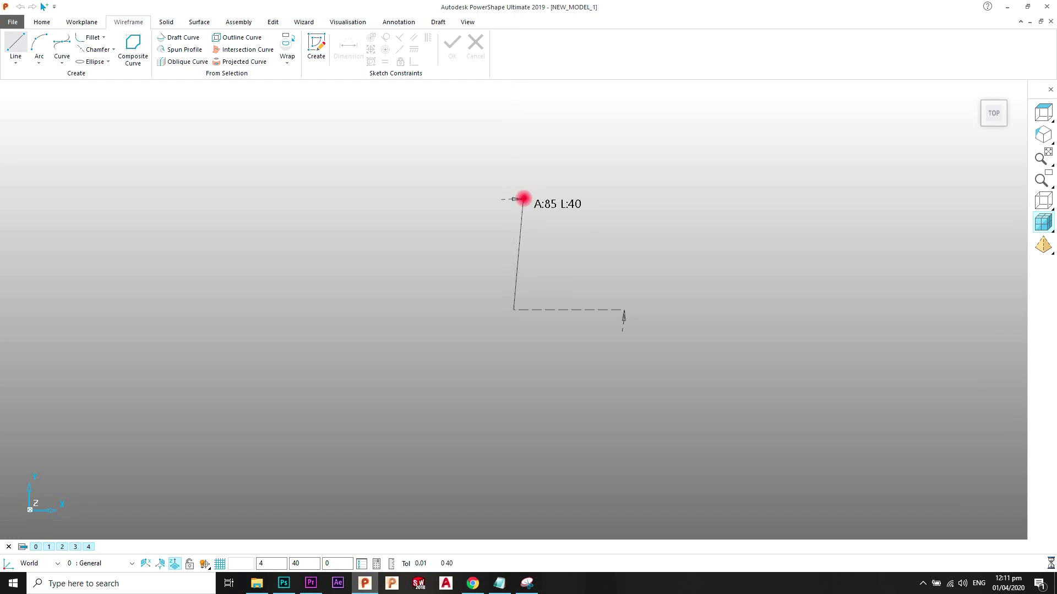
key(Return)
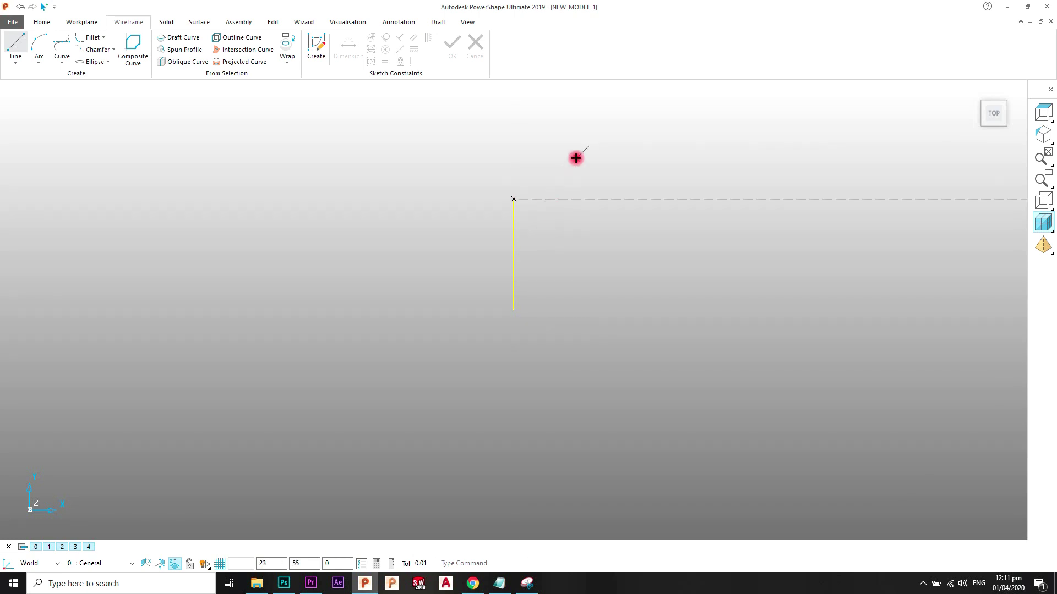
right_click(513, 154)
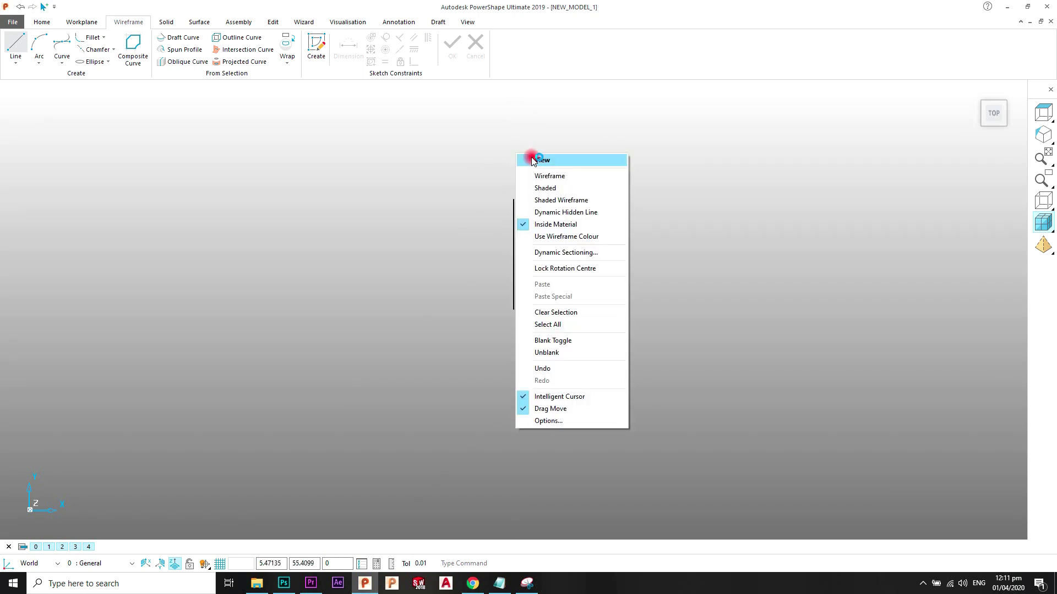
click(525, 159)
Draw a continuous line from the origin with a 60 horizontal segment followed by a diagonal segment offset by 40 40.
click(16, 62)
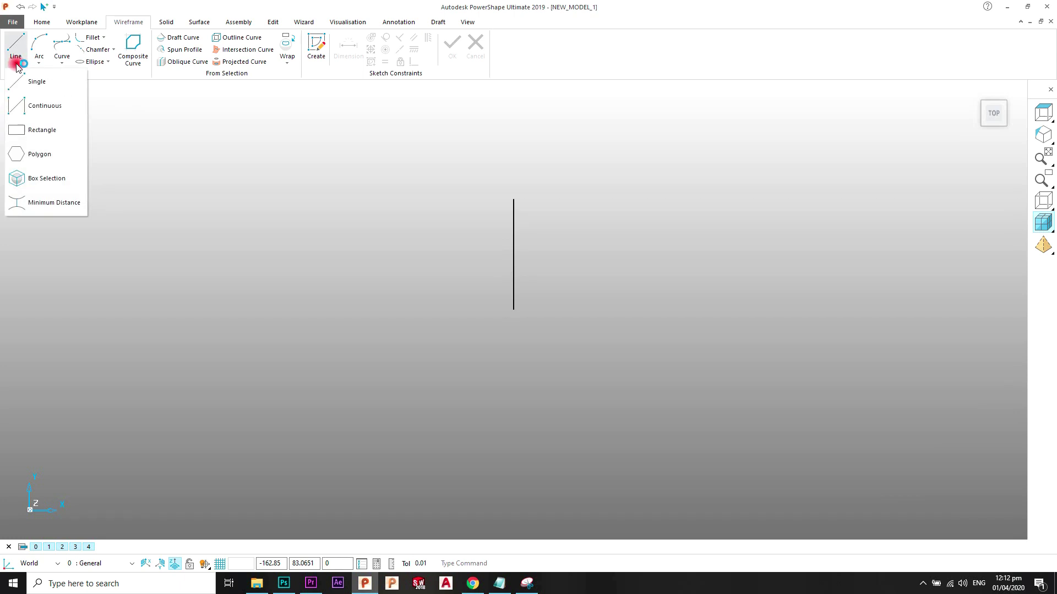
click(29, 104)
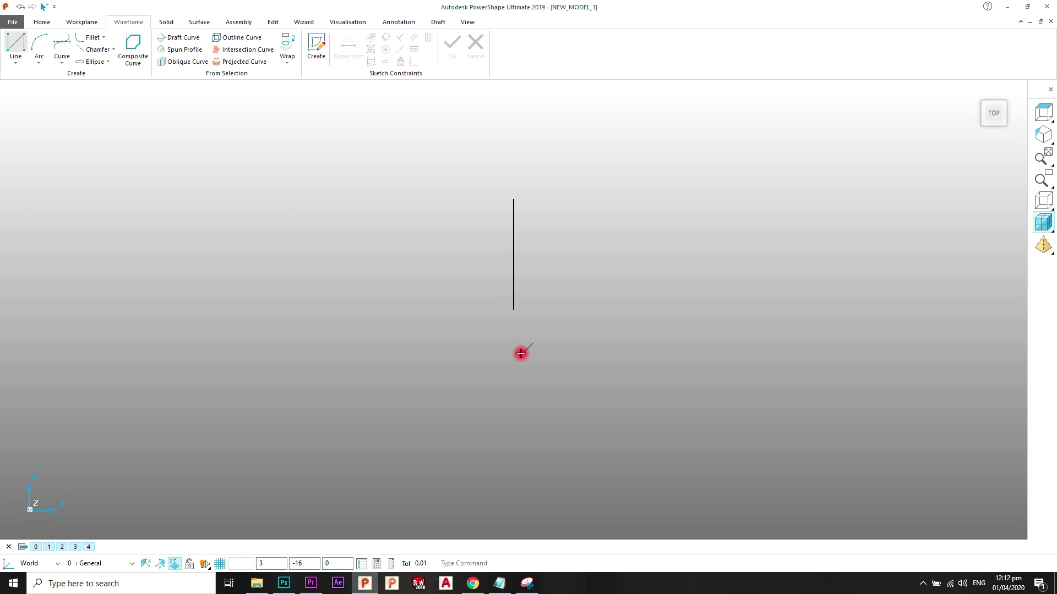
text(0)
key(Return)
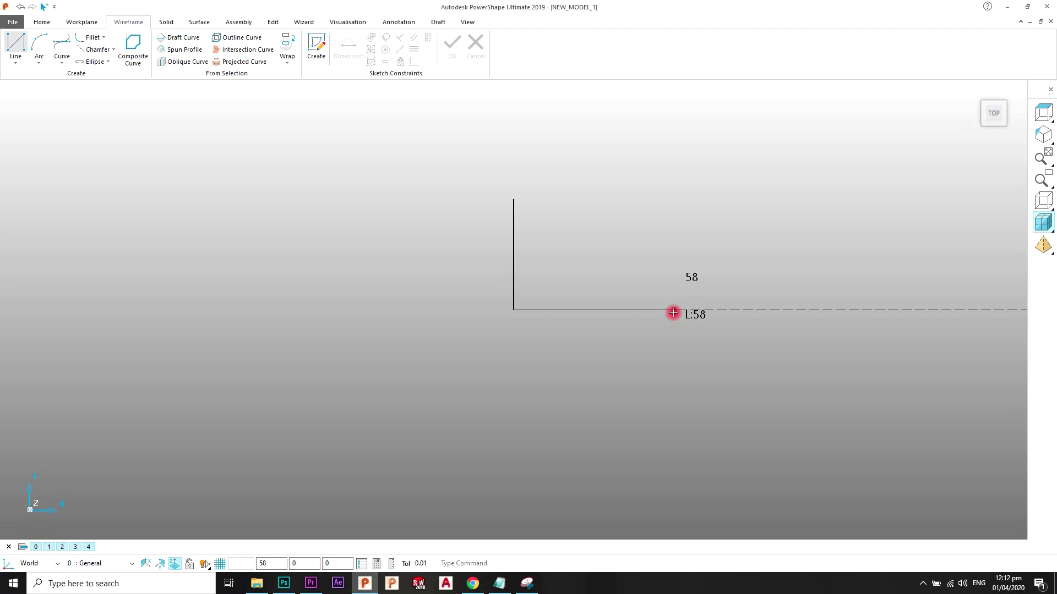
text(60)
key(Return)
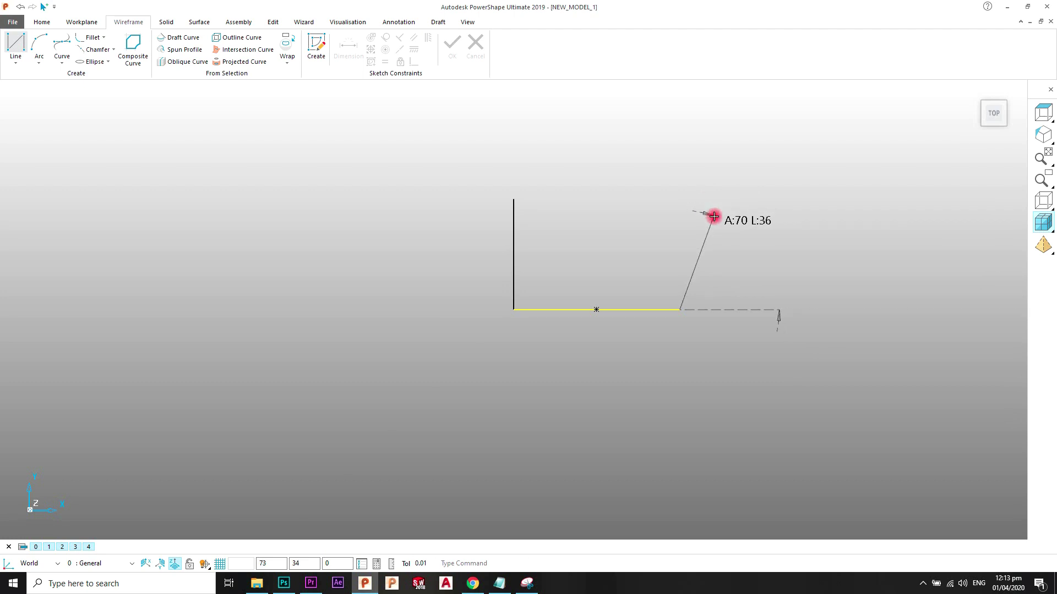
text(40 40)
key(Return)
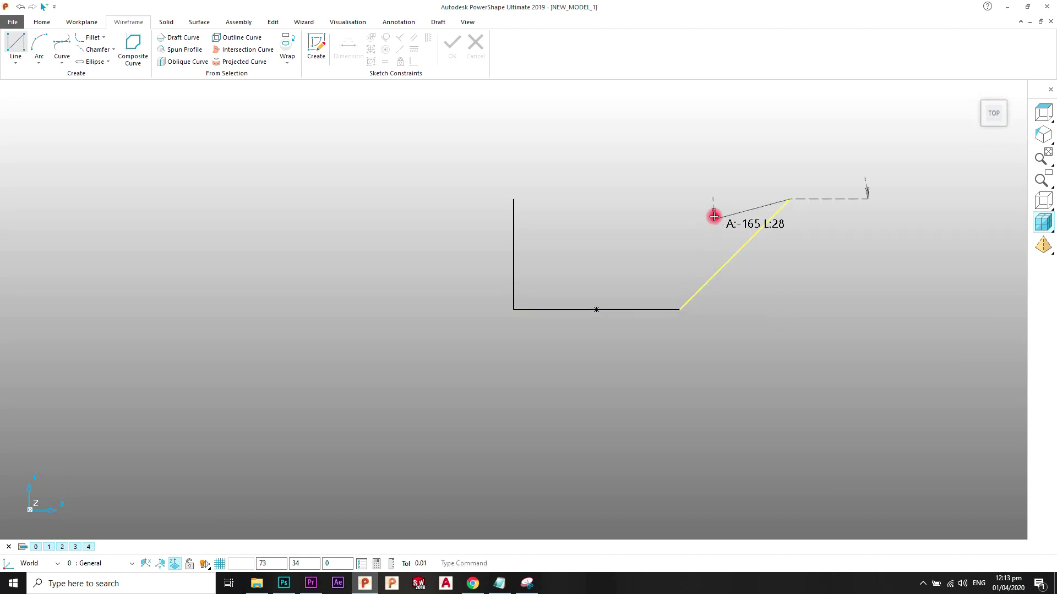
right_click(717, 147)
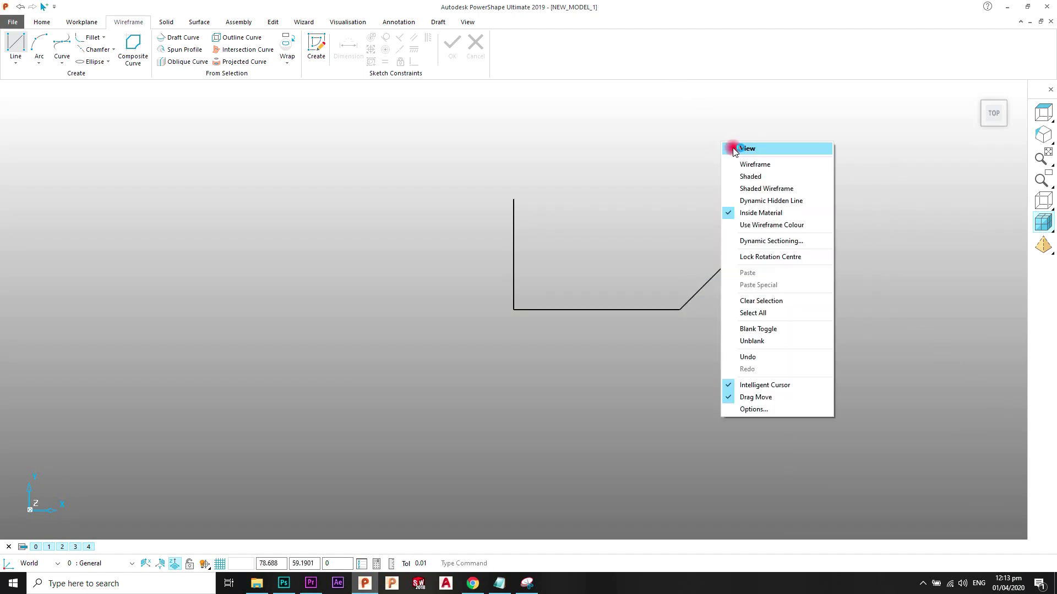
click(744, 147)
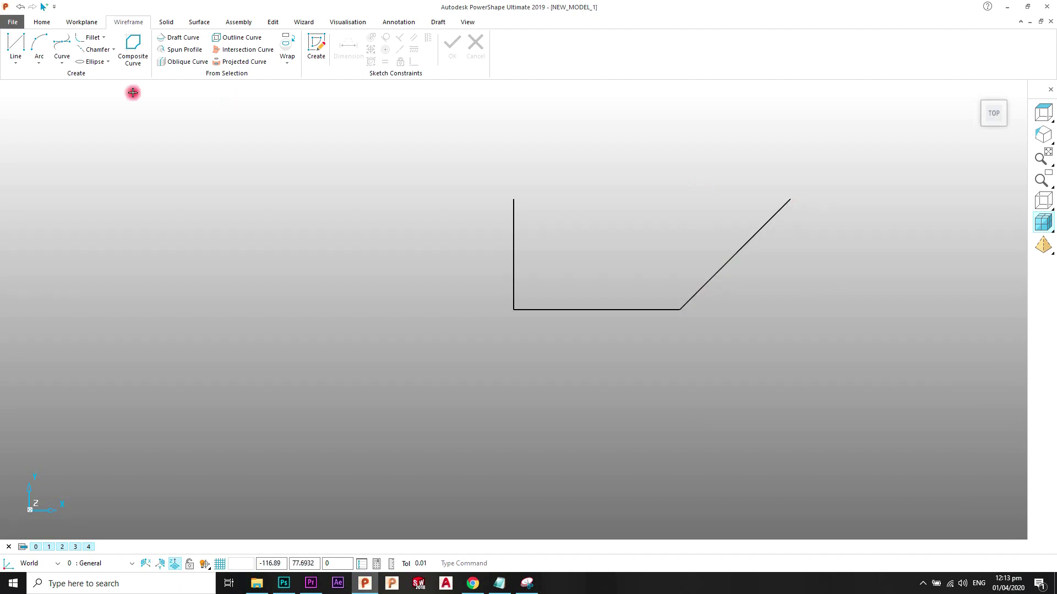
Draw a single line from the upper end of the diagonal line with a relative offset of -25 25.
click(16, 64)
click(24, 81)
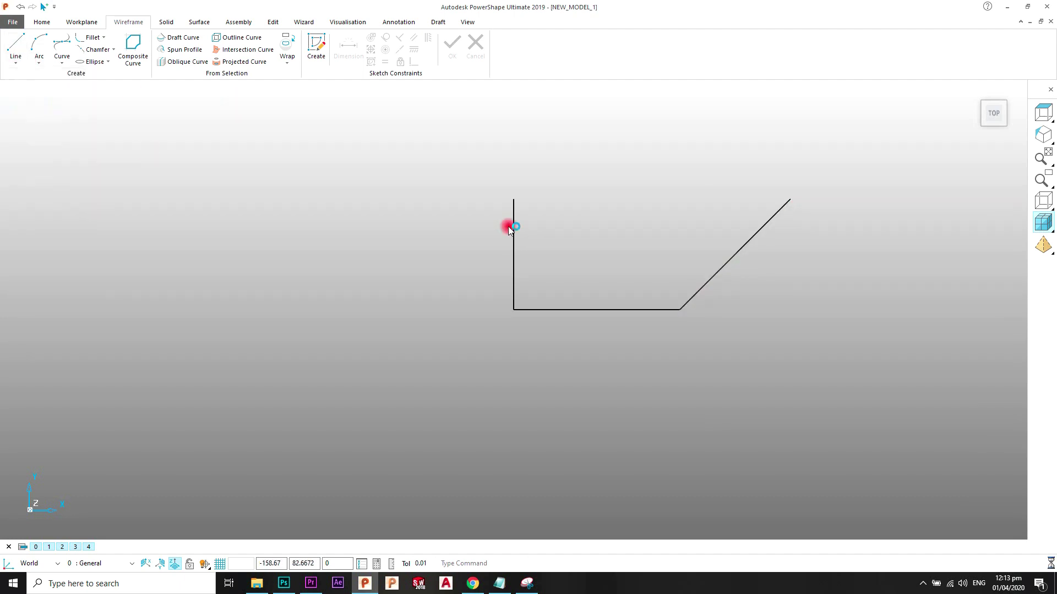
click(788, 197)
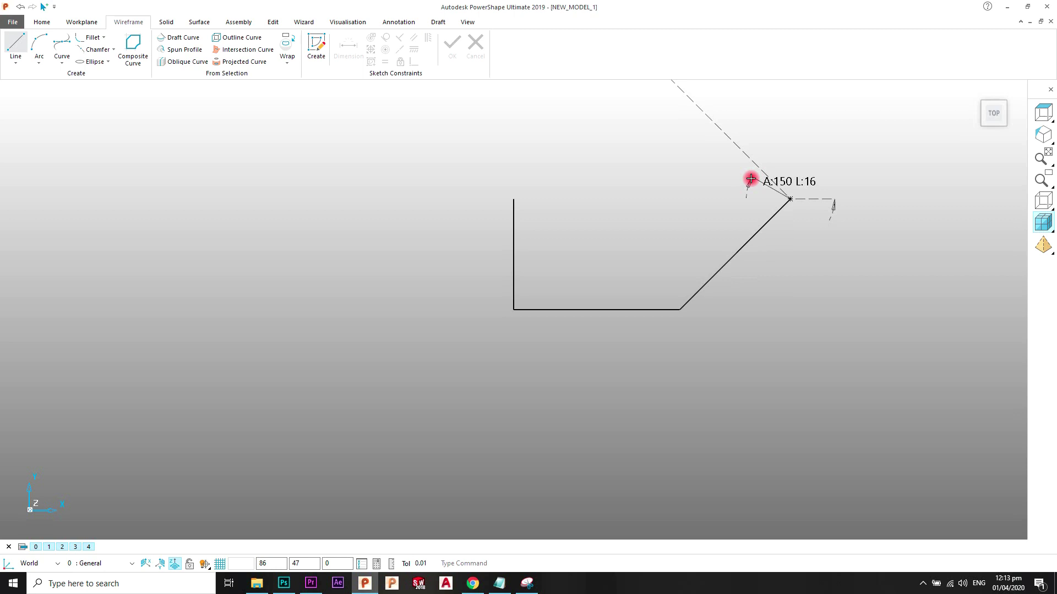
text(-25 25)
key(Return)
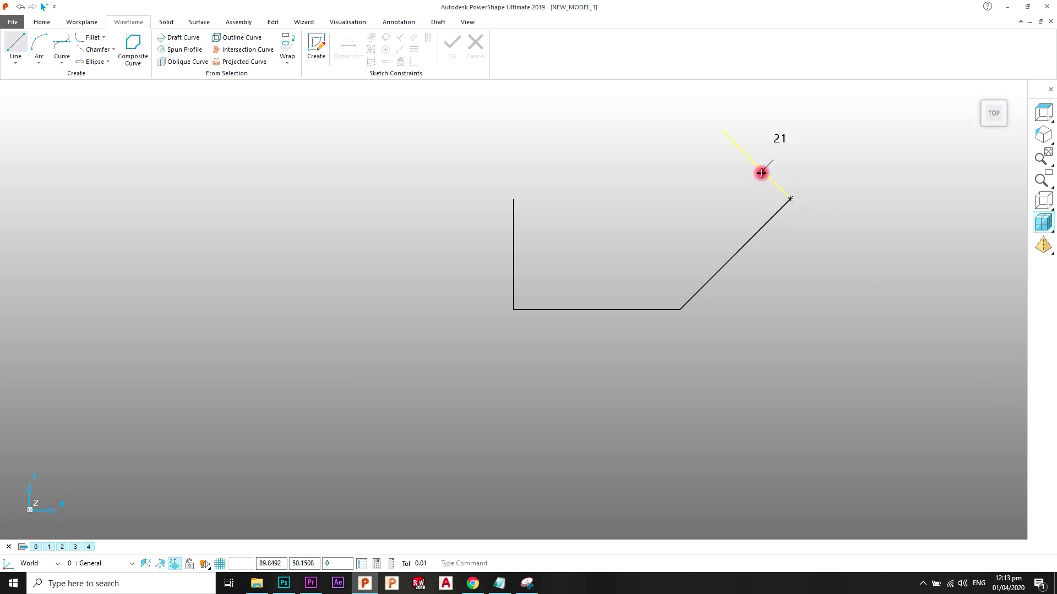
right_click(799, 136)
click(809, 143)
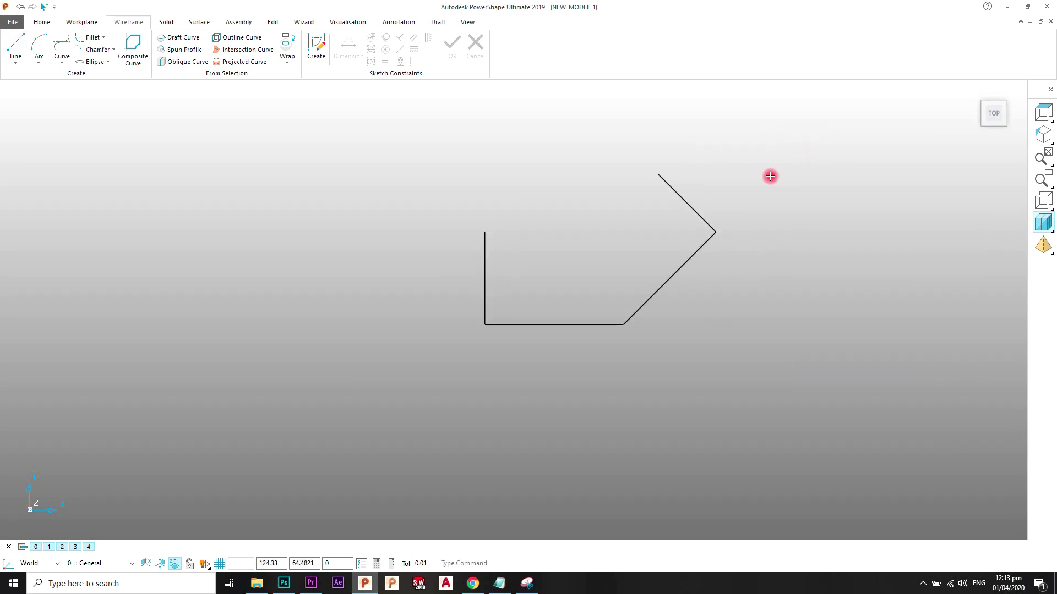
Set the length of the short upper diagonal line to 30.
click(667, 209)
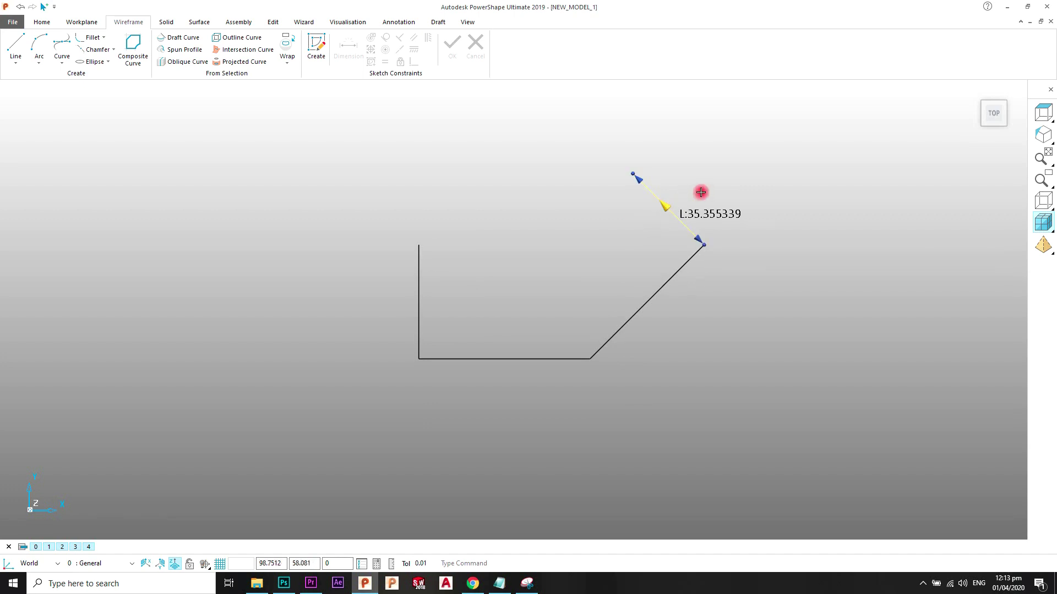
click(745, 236)
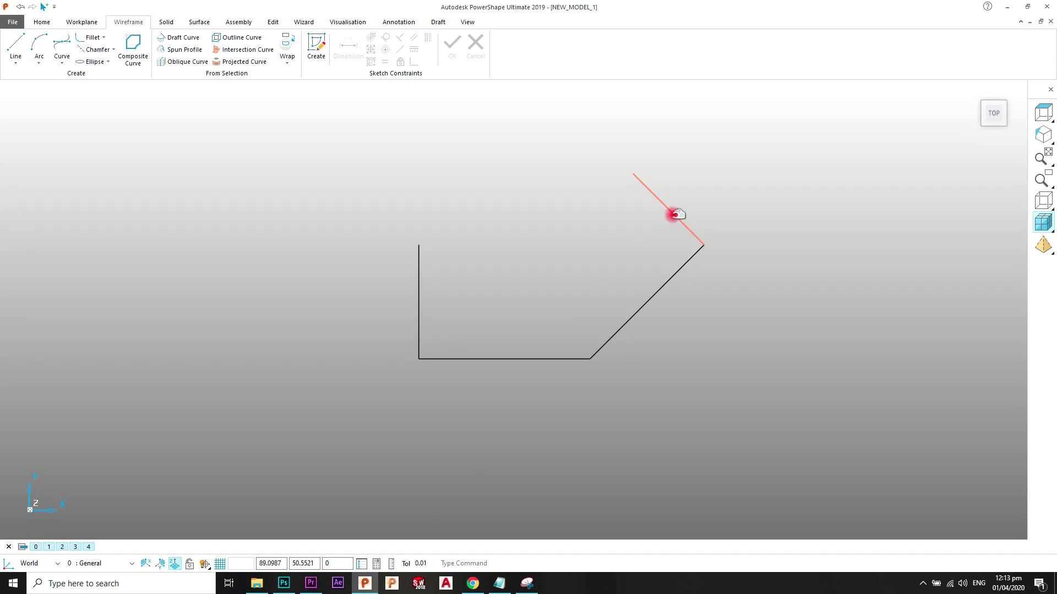
double_click(677, 215)
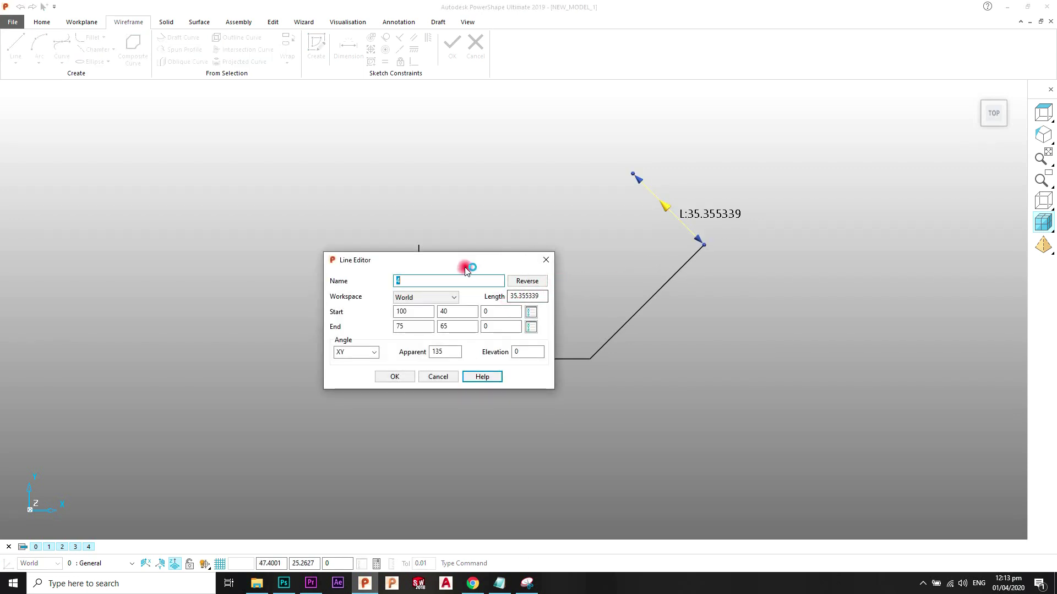
drag(467, 260, 473, 215)
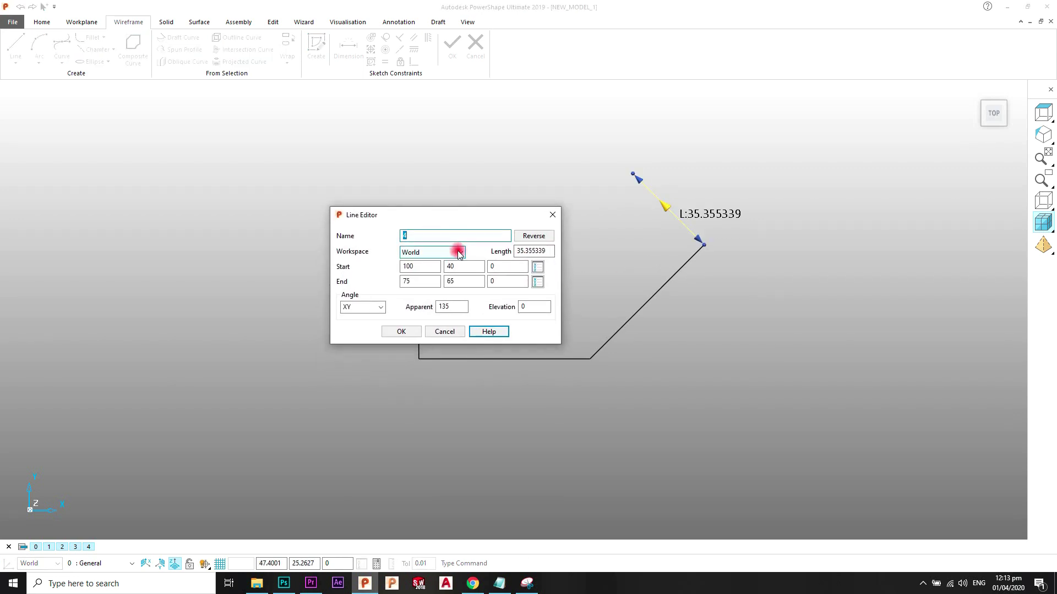
click(538, 252)
double_click(538, 252)
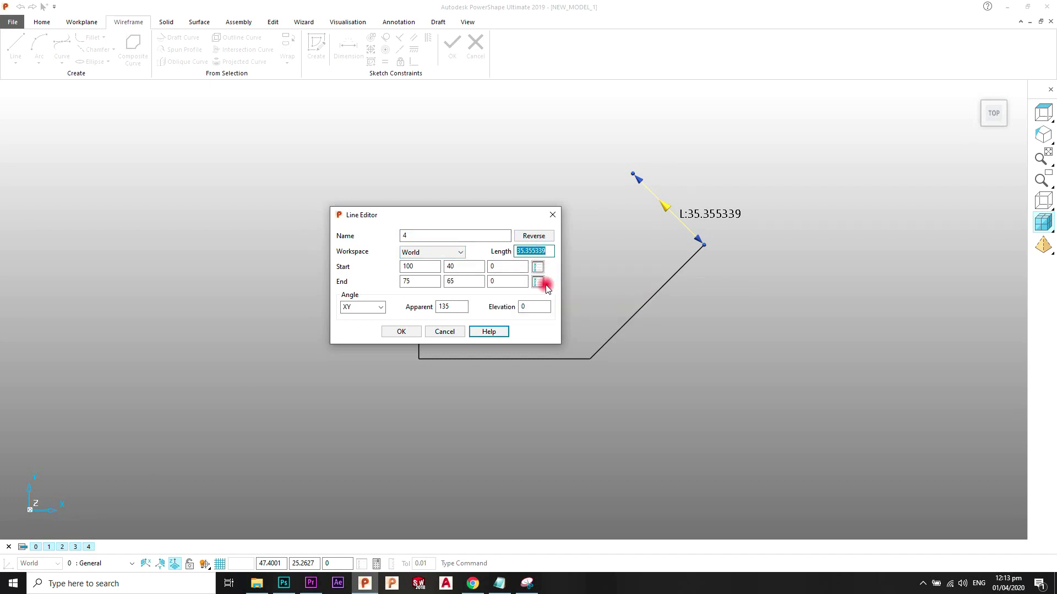
text(30)
key(Return)
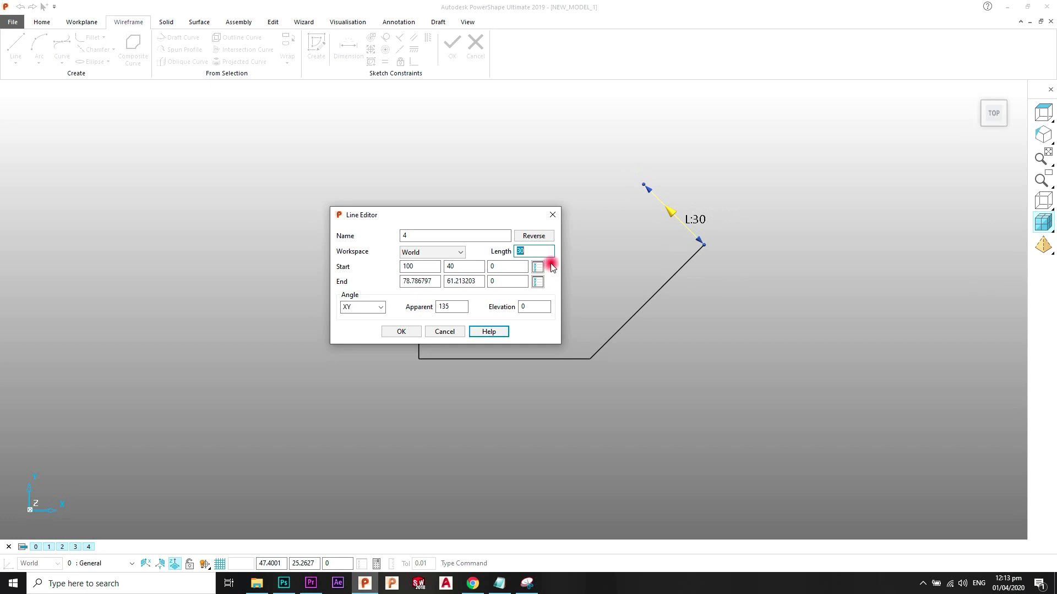
click(402, 331)
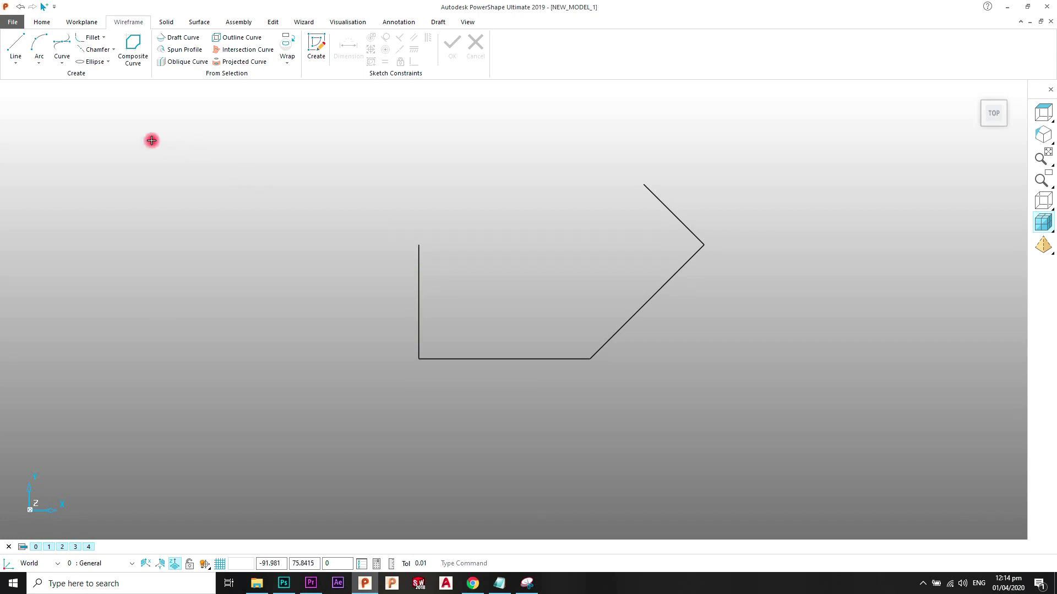
Draw a full circle of radius 10 centred on the upper end of the vertical line.
click(39, 62)
click(44, 84)
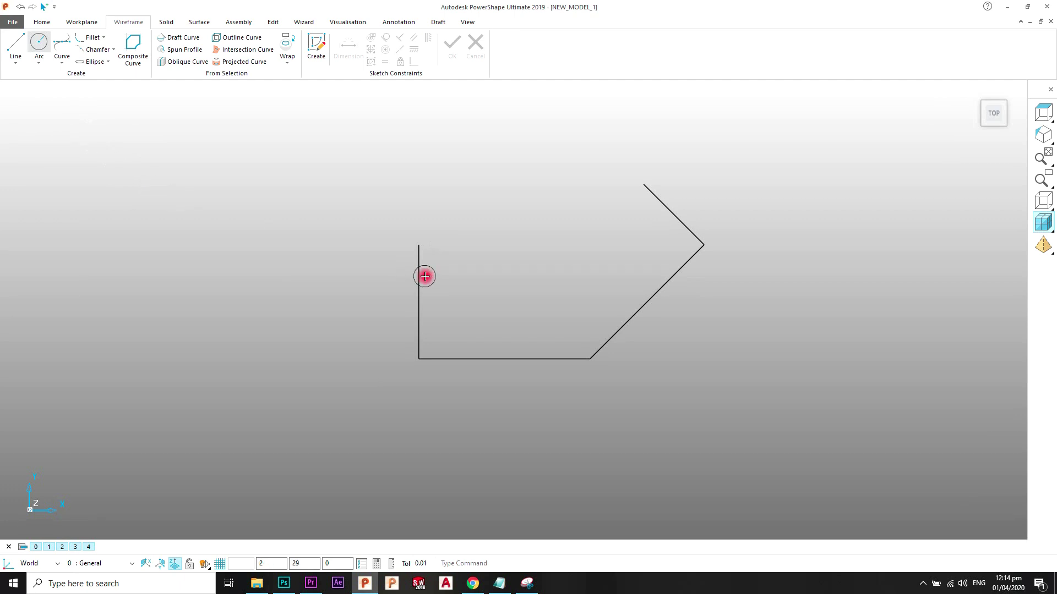
click(416, 246)
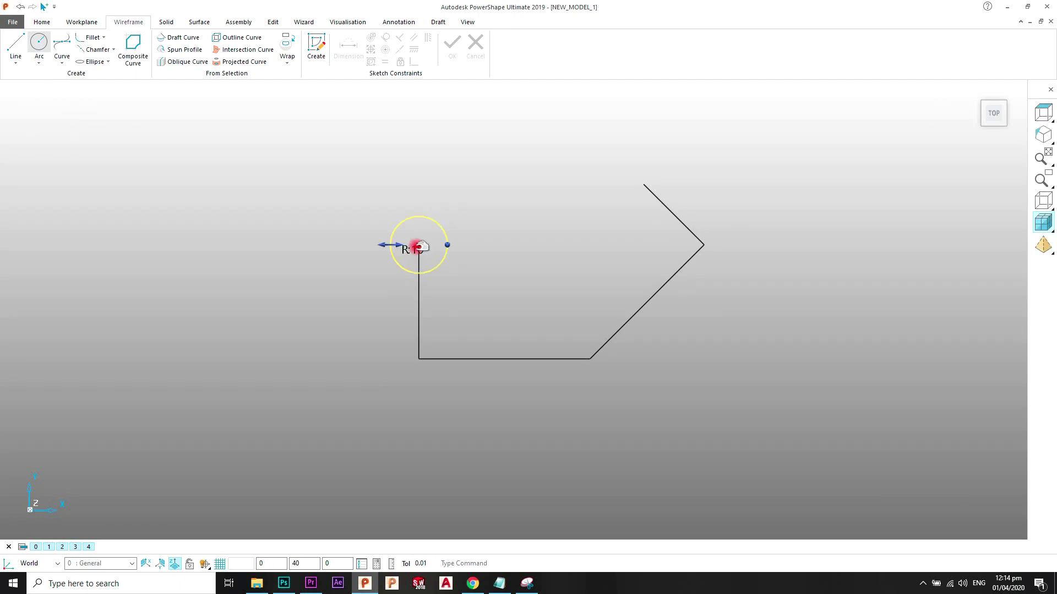
right_click(467, 164)
scroll(434, 283, up, 3)
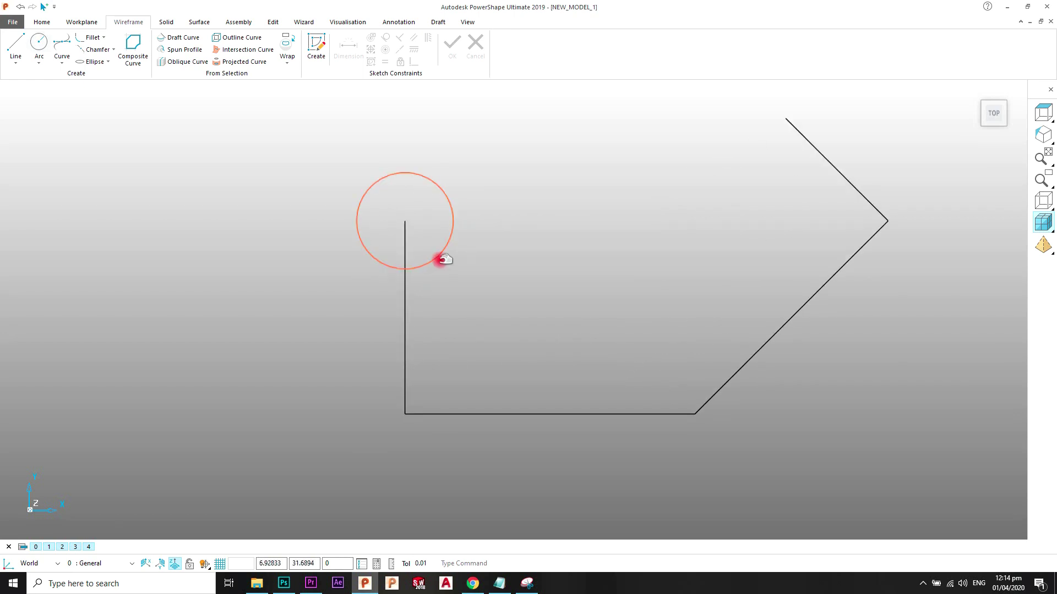
Set the radius of the circle at the upper end of the vertical line to 15.
click(453, 236)
click(496, 205)
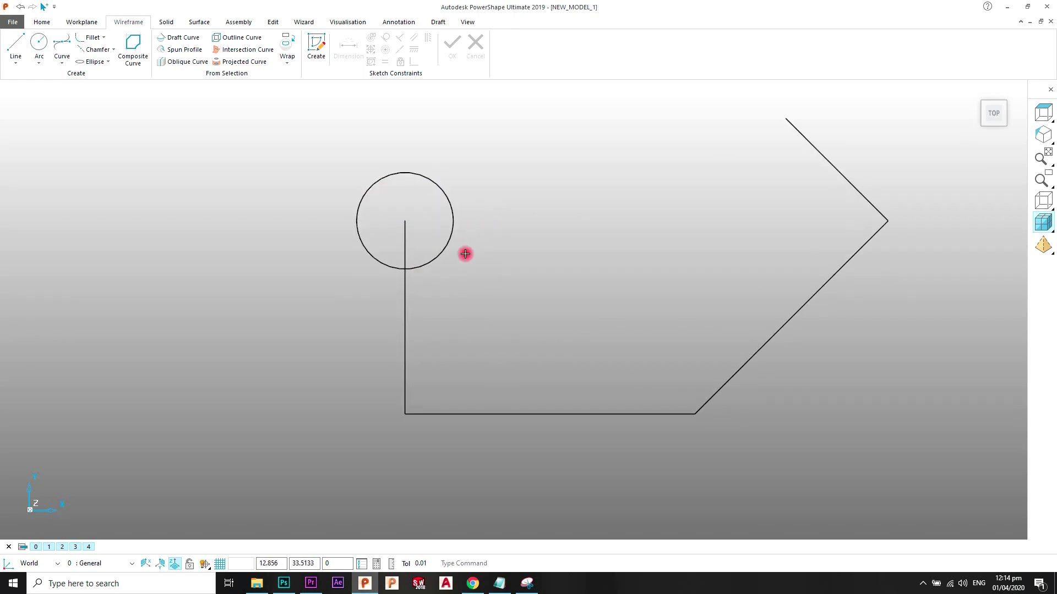
click(447, 252)
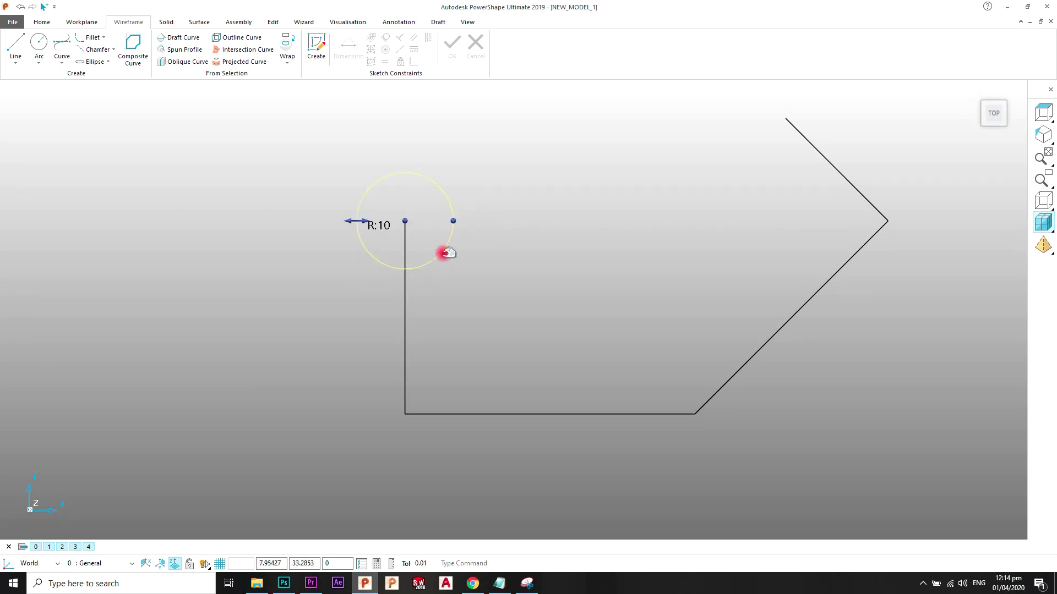
click(471, 262)
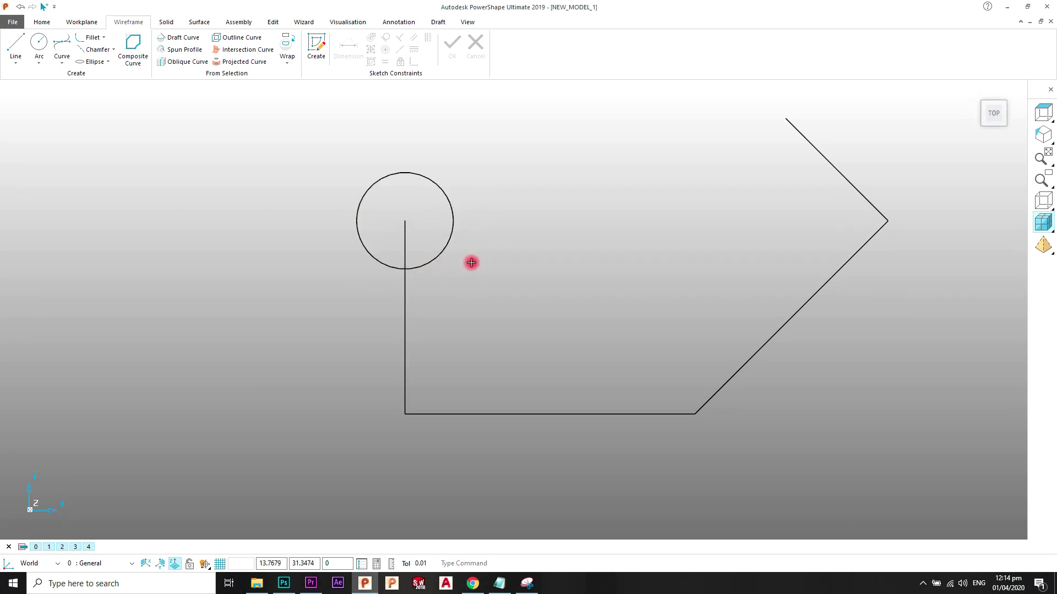
double_click(445, 248)
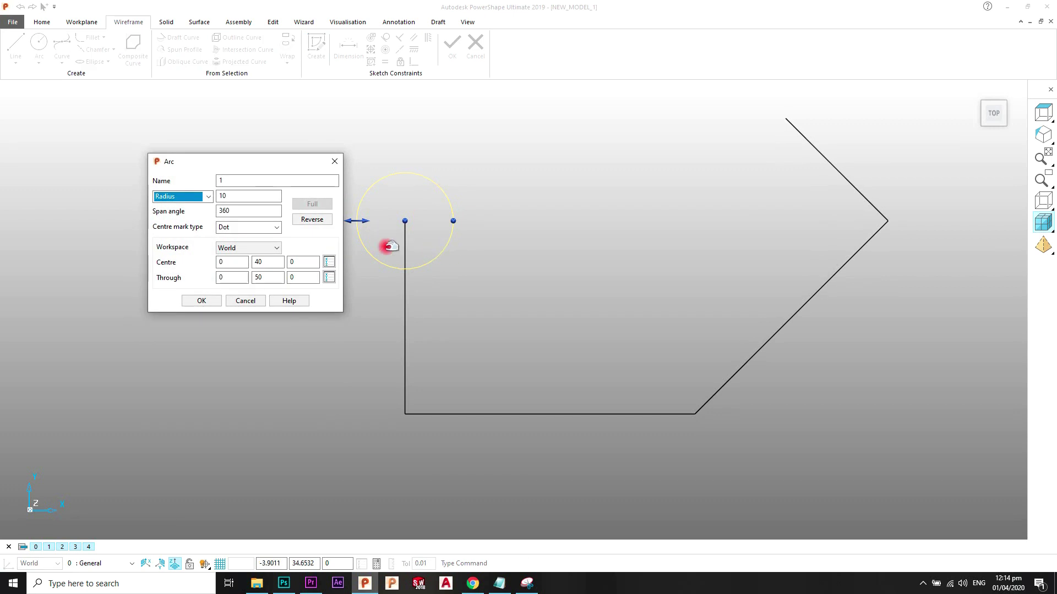
drag(237, 164, 237, 177)
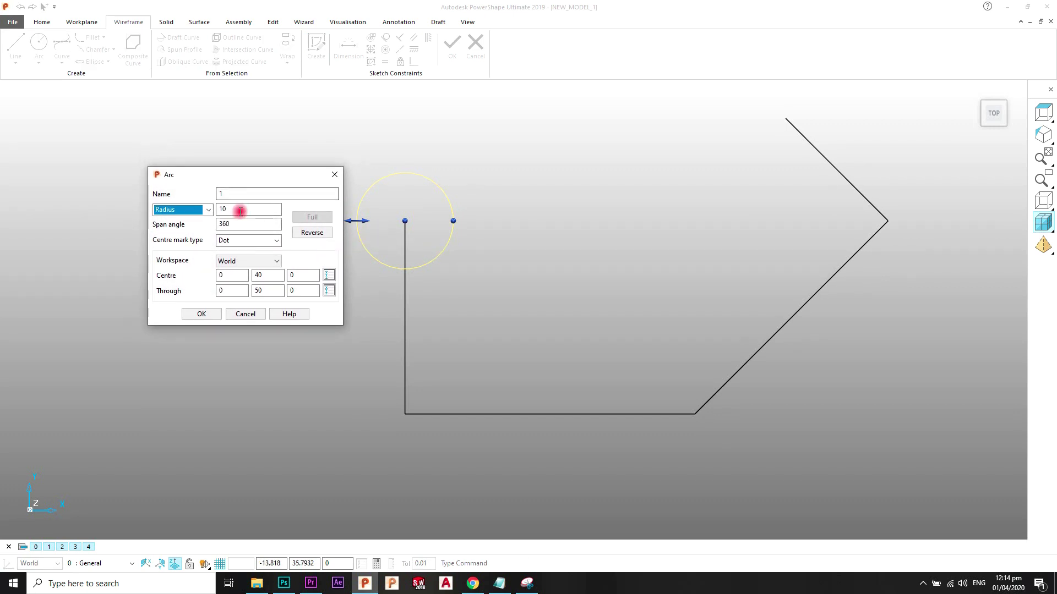
click(241, 211)
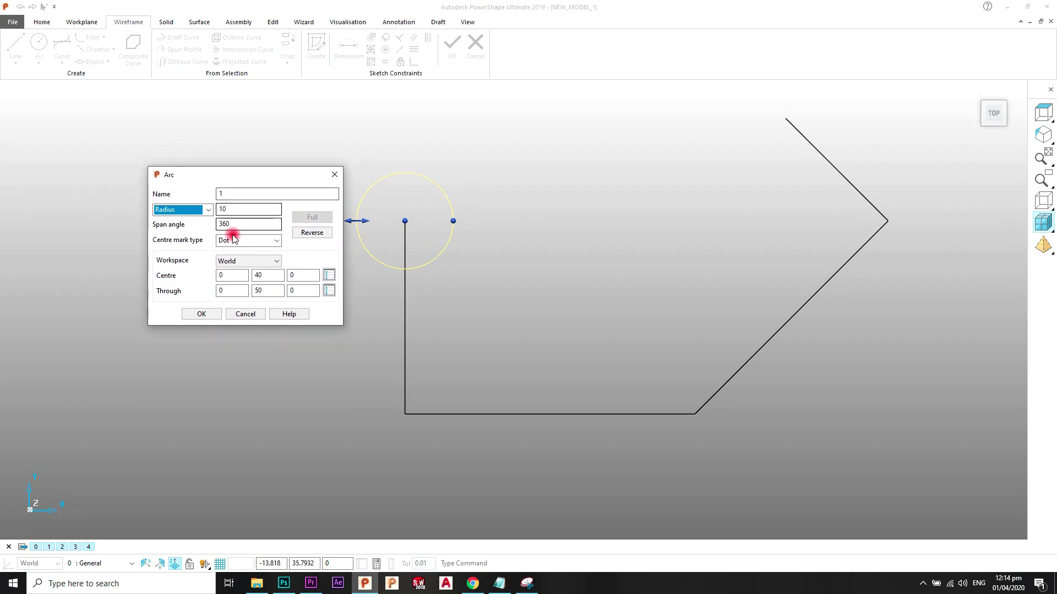
double_click(251, 209)
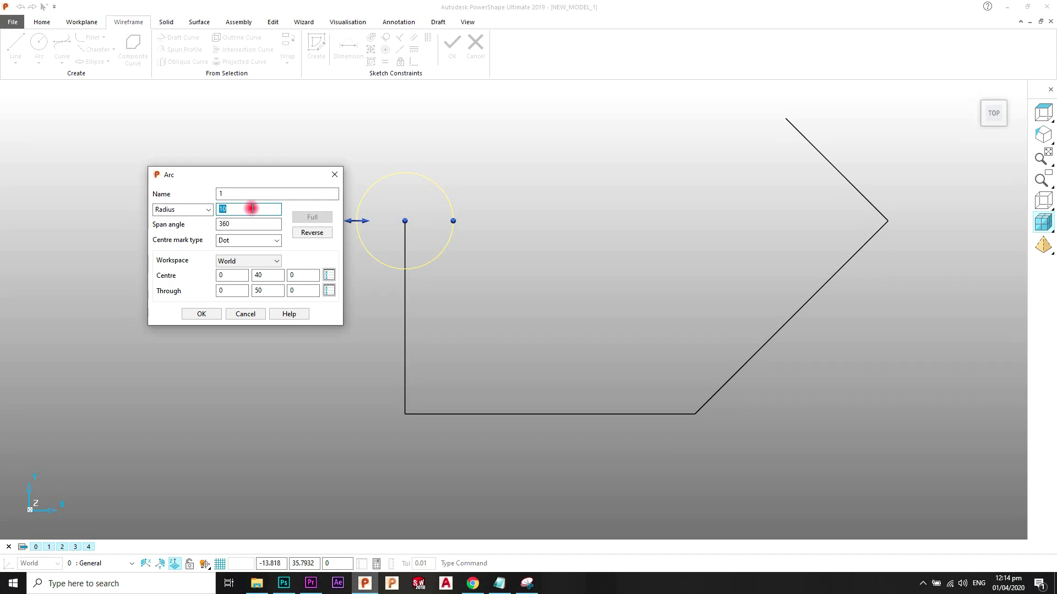
key(Return)
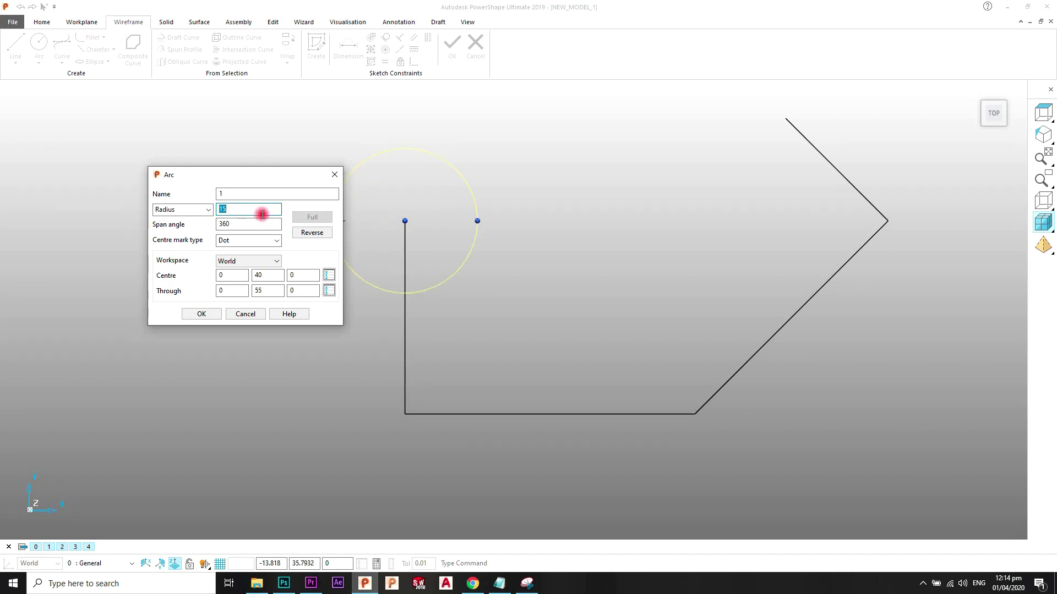
click(208, 316)
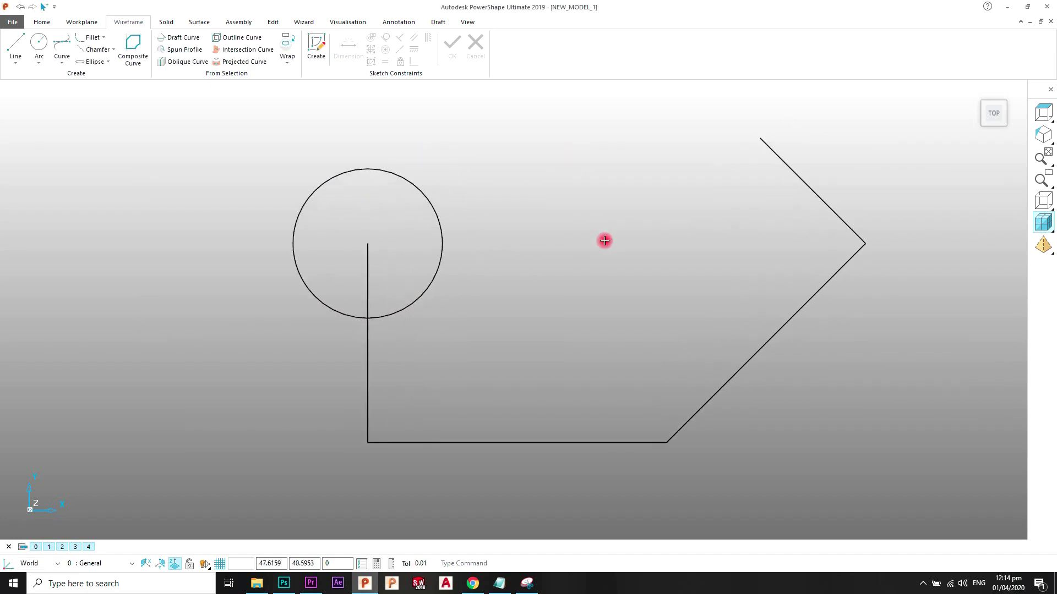
Draw a swept arc centred on the short diagonal line's free end, running counterclockwise from its other end around to the side facing the circle.
scroll(605, 241, down, 5)
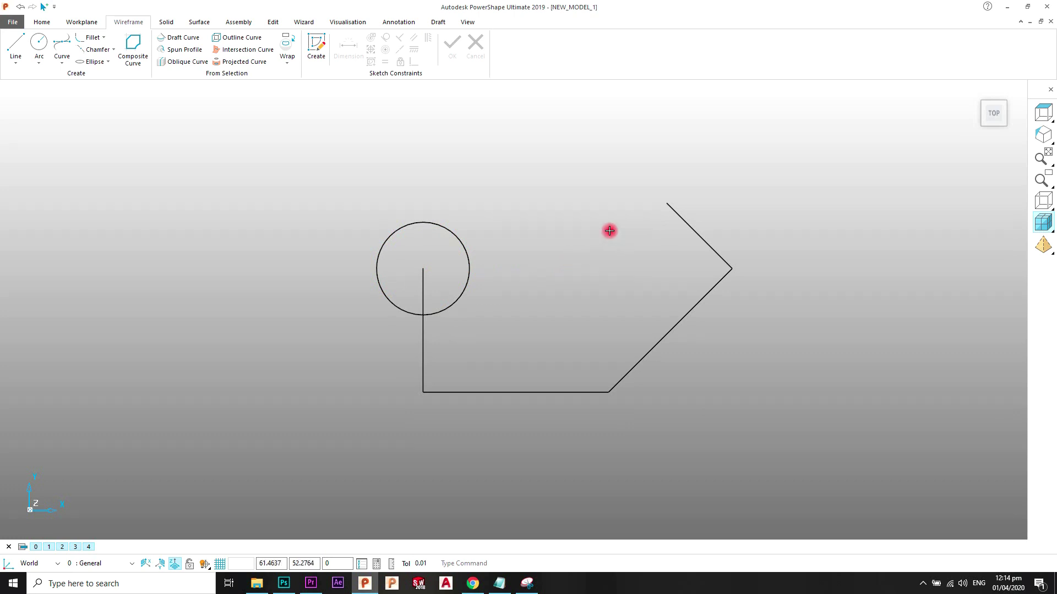
click(43, 61)
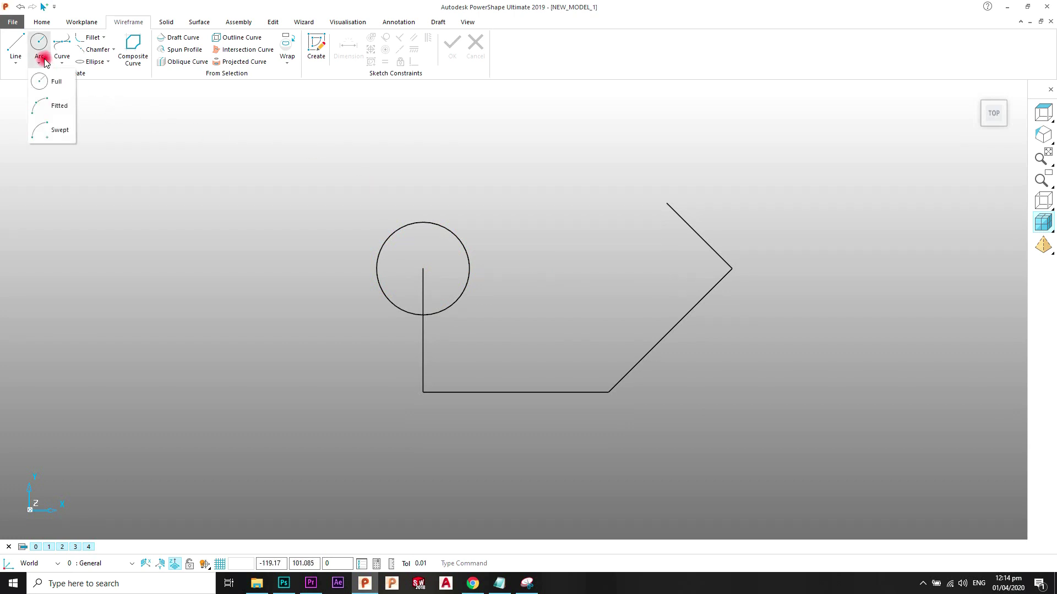
click(50, 128)
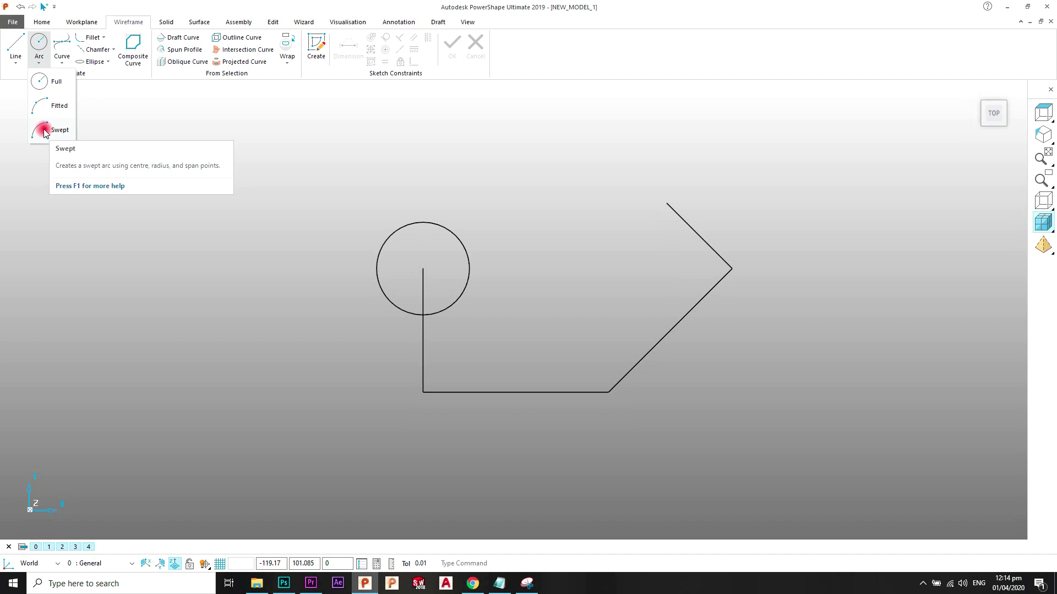
click(44, 131)
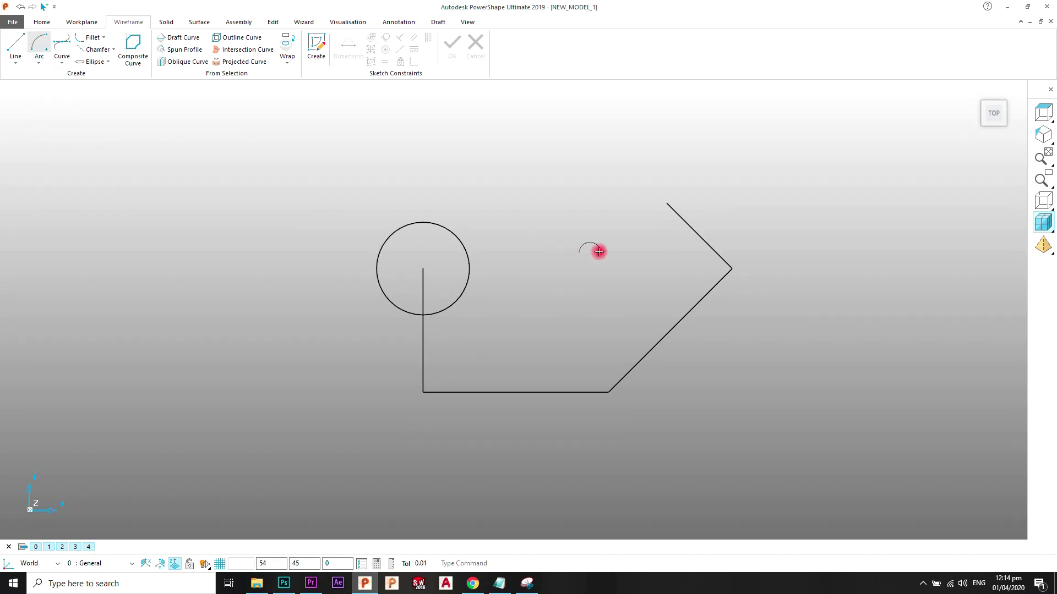
click(664, 202)
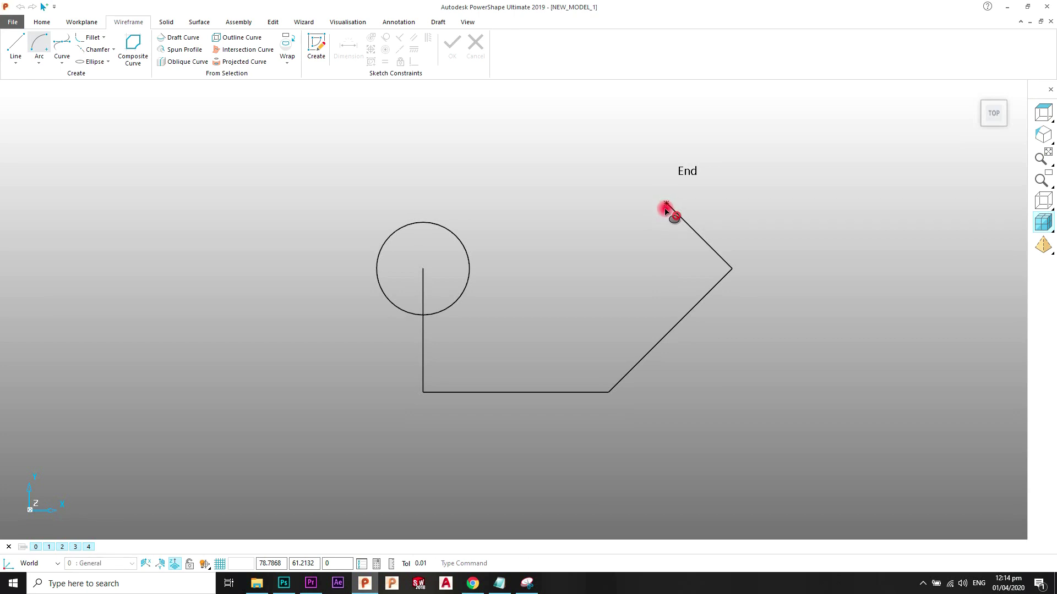
click(734, 267)
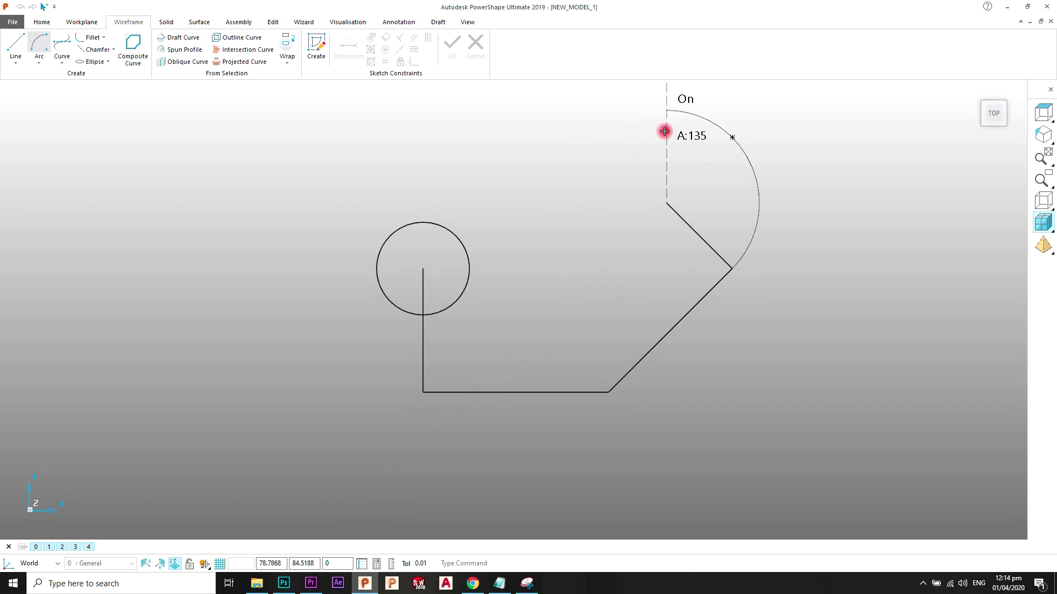
click(579, 245)
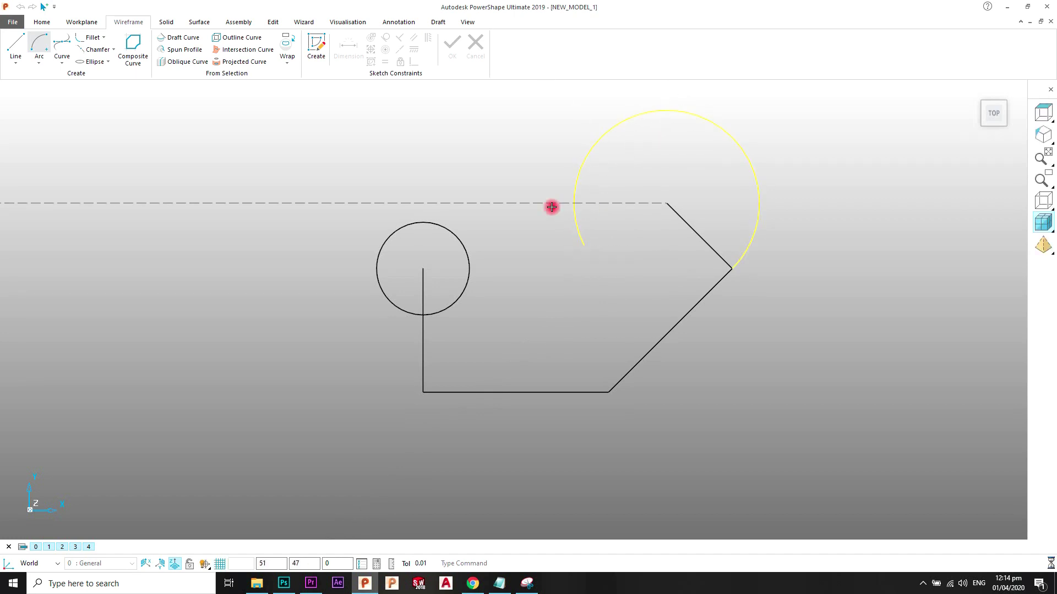
right_click(460, 103)
click(465, 109)
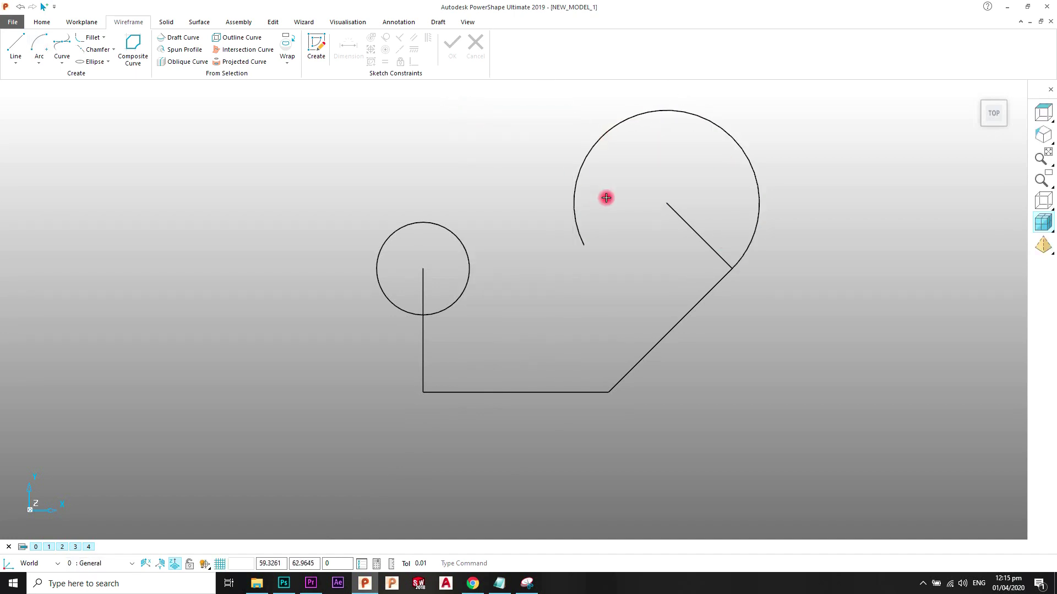
Draw a fitted arc of radius 55 tangent to the top of the circle and to the large swept arc.
click(46, 70)
click(43, 97)
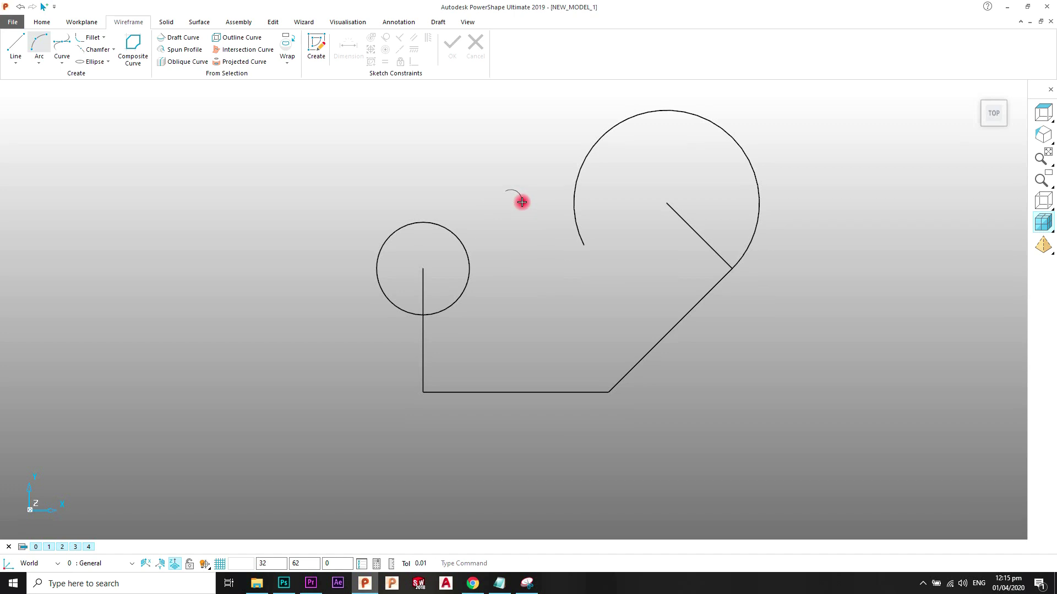
click(407, 225)
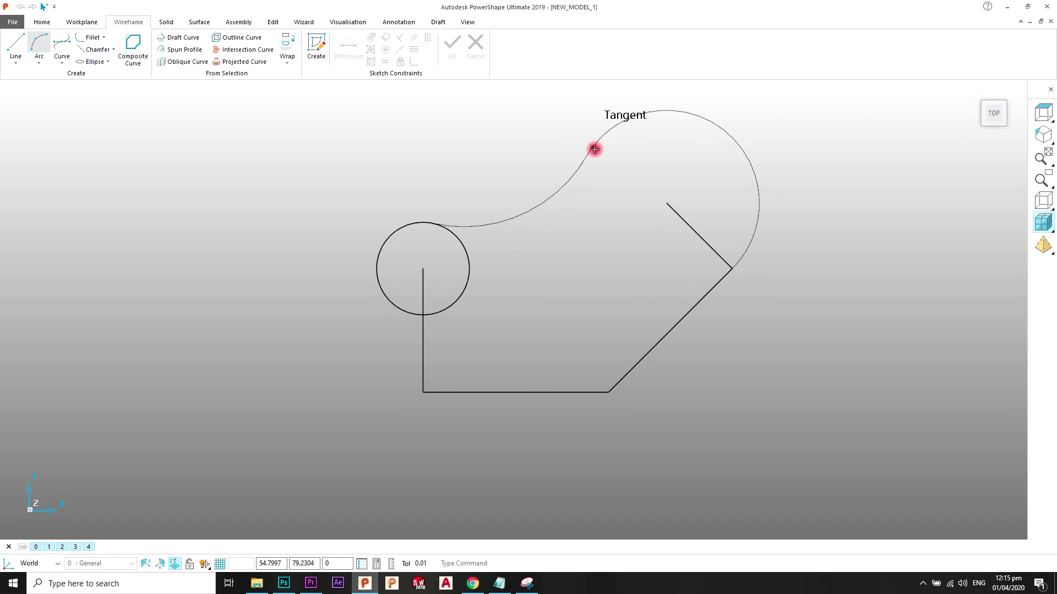
click(595, 149)
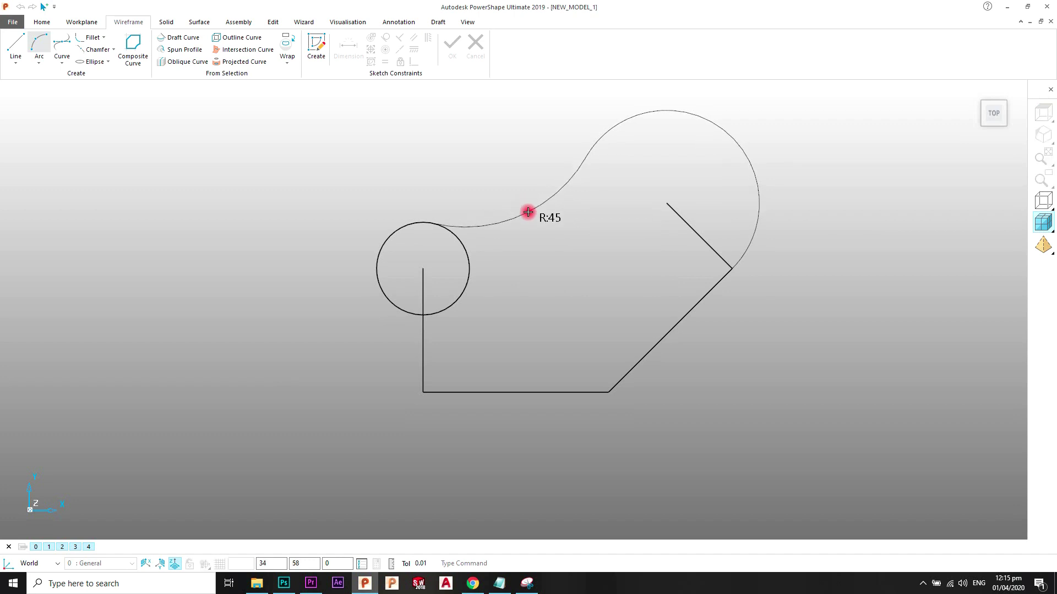
click(528, 212)
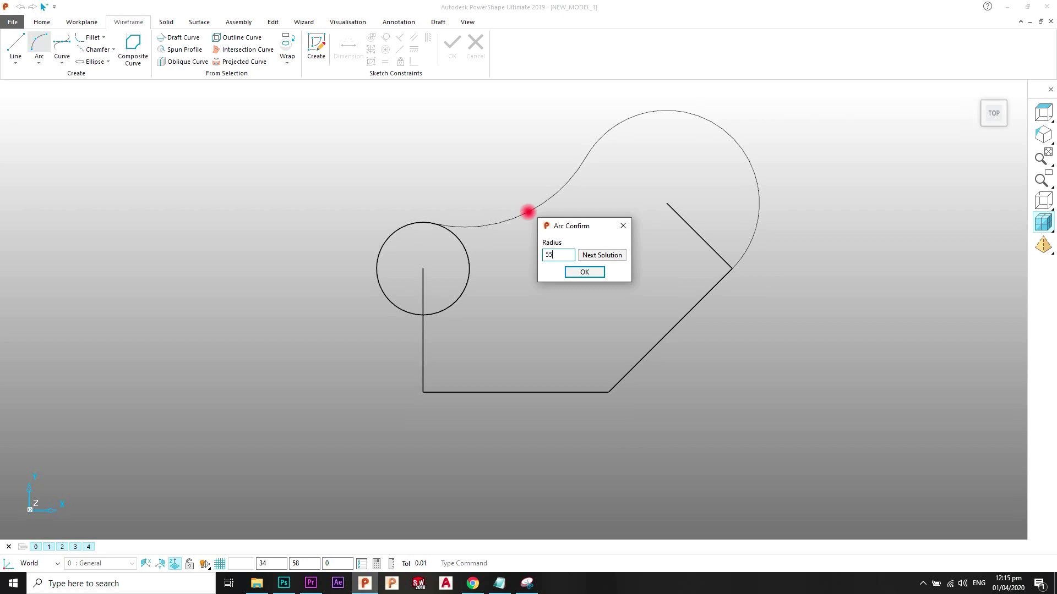
key(Return)
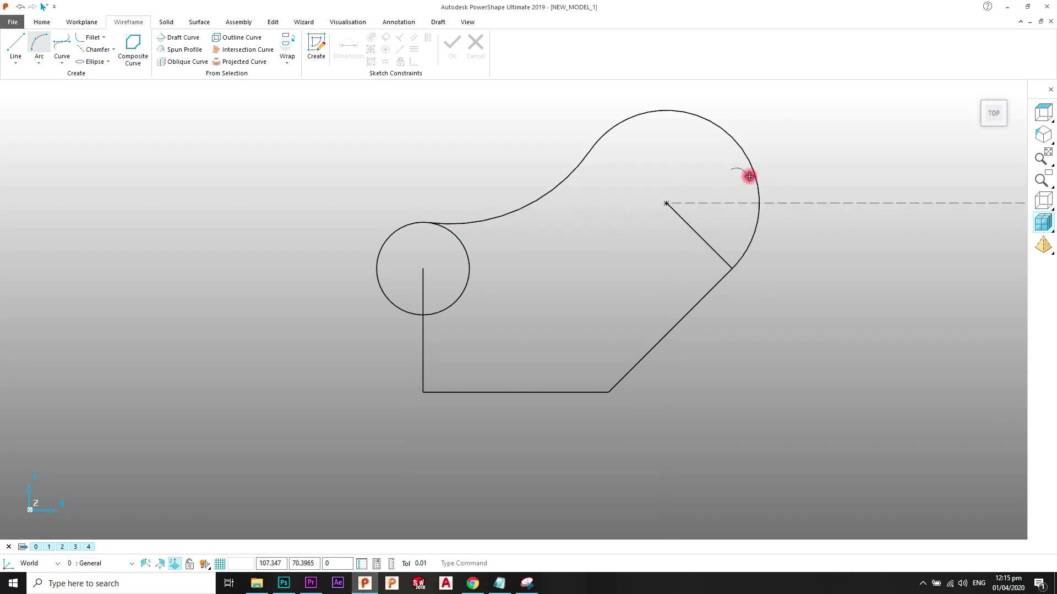
right_click(827, 124)
click(832, 133)
Fillet the lower part of the circle to the vertical line with a radius of 10.
scroll(515, 299, down, 1)
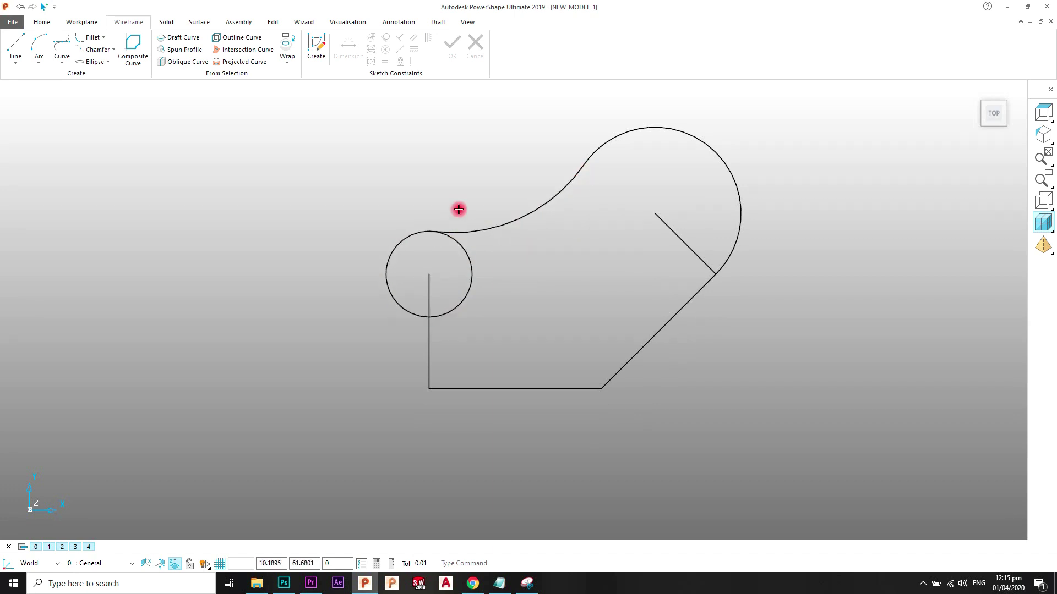
scroll(429, 342, up, 2)
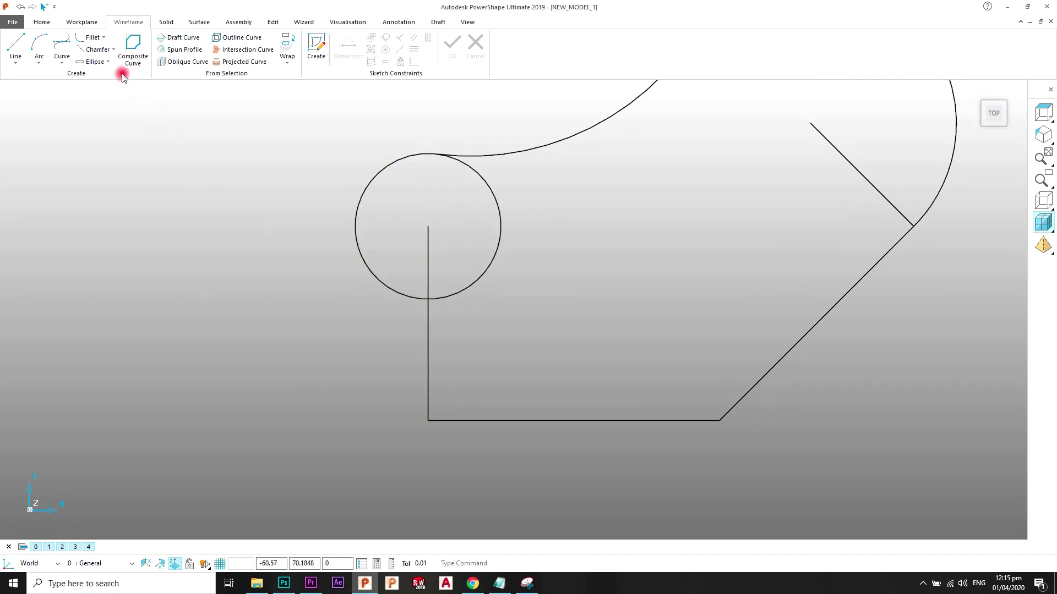
click(101, 41)
click(106, 48)
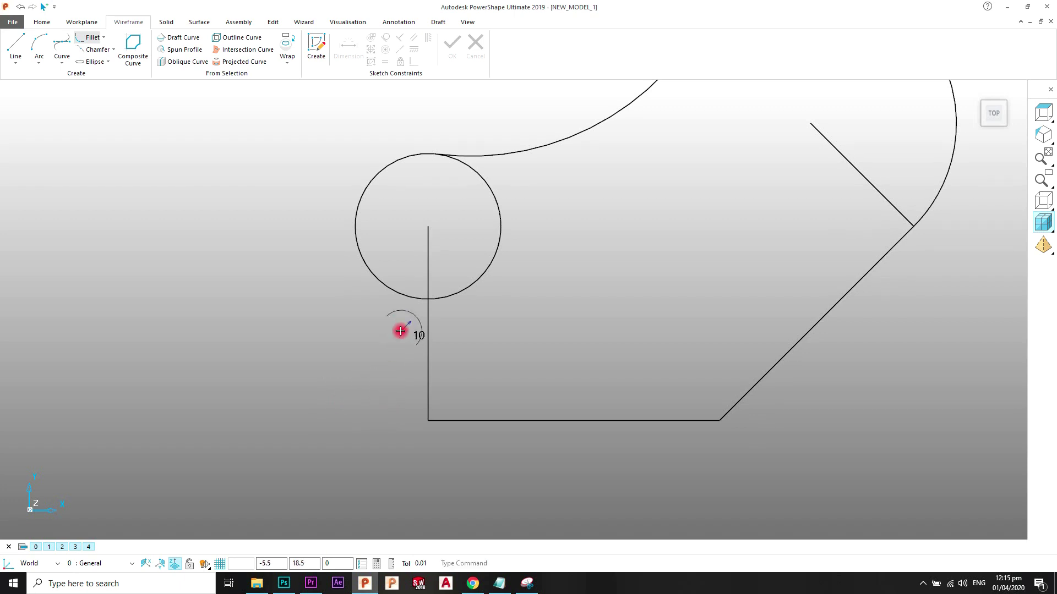
click(398, 293)
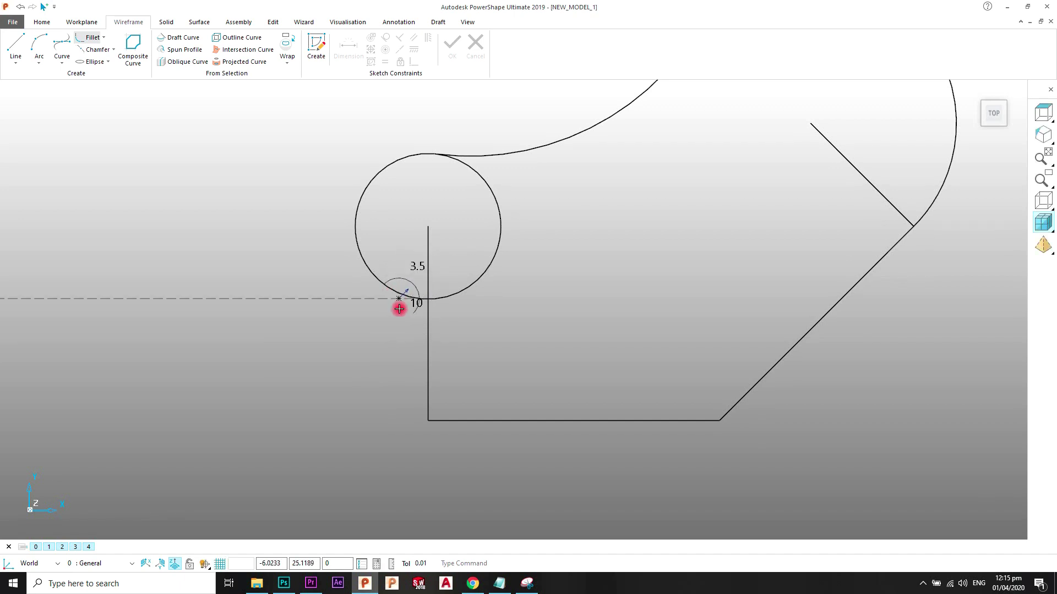
click(430, 343)
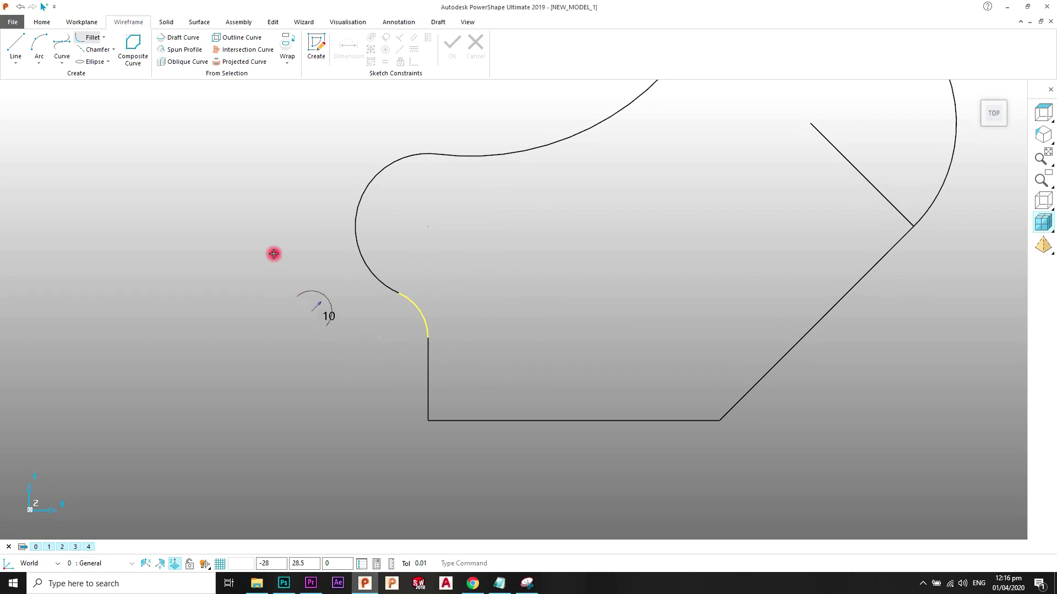
right_click(264, 153)
click(270, 160)
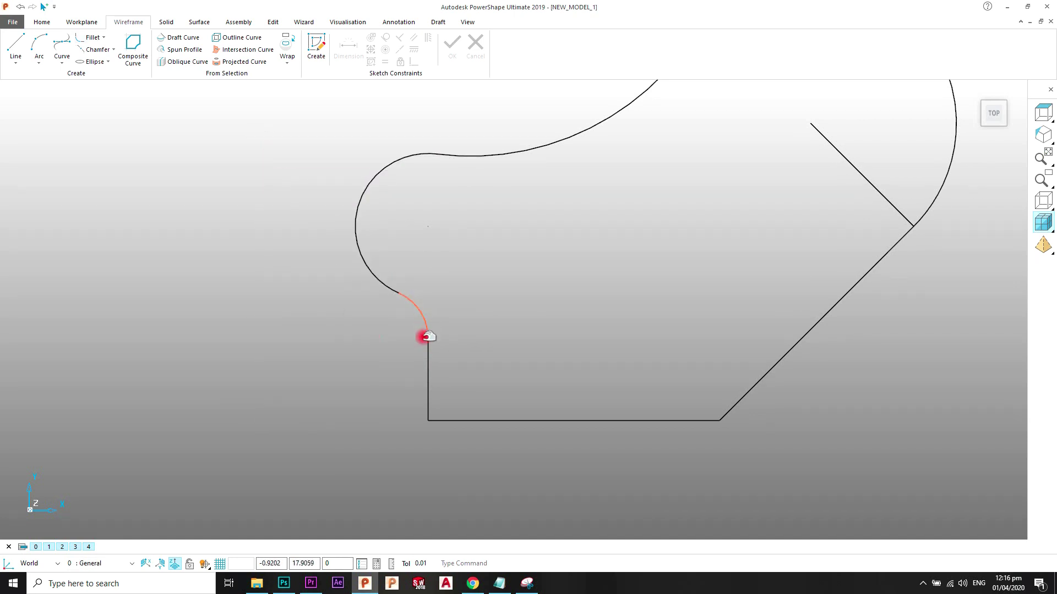
Examine the profile outline, checking the connecting arc, the large arc and the long diagonal line individually.
scroll(421, 325, down, 1)
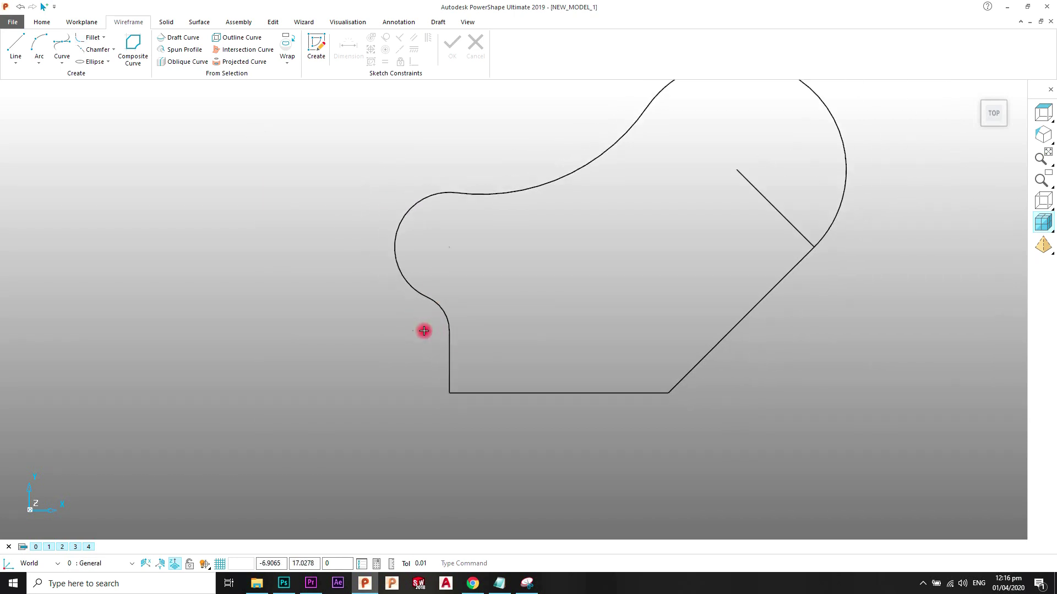
scroll(512, 310, down, 2)
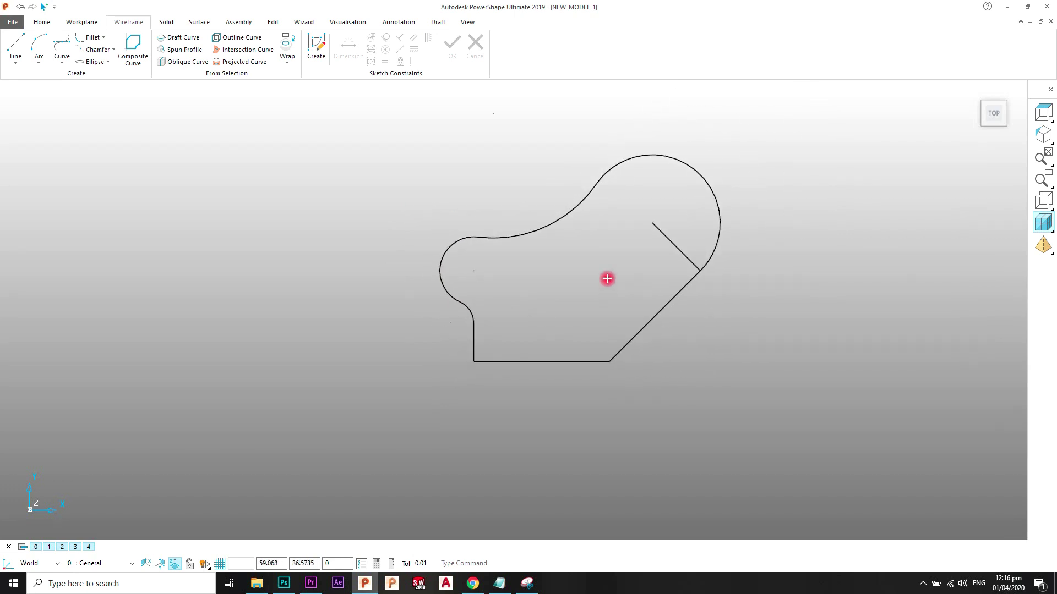
scroll(604, 281, up, 3)
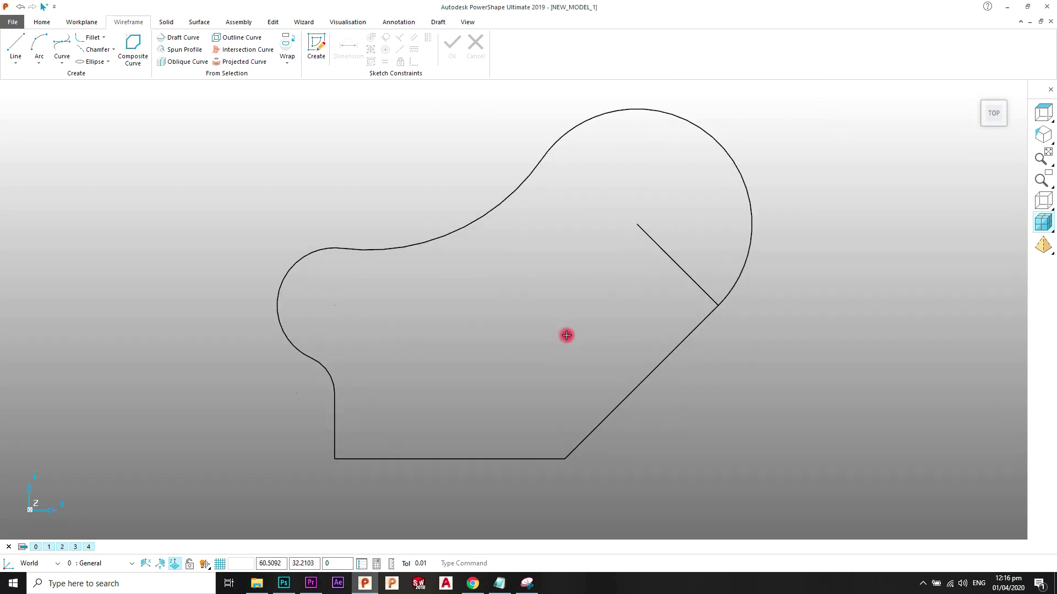
scroll(567, 330, down, 1)
click(457, 254)
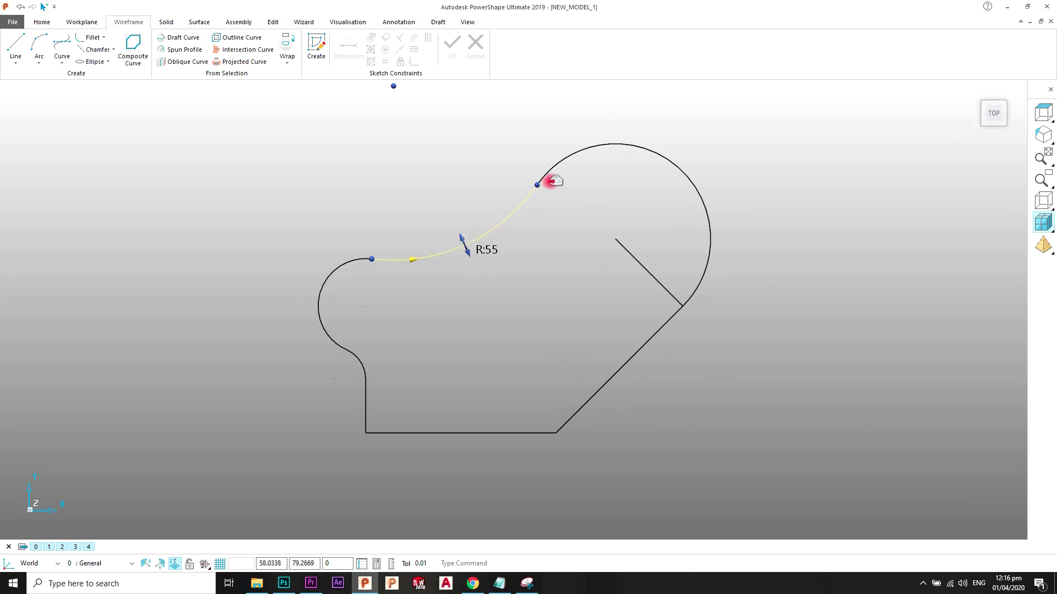
click(568, 161)
click(646, 346)
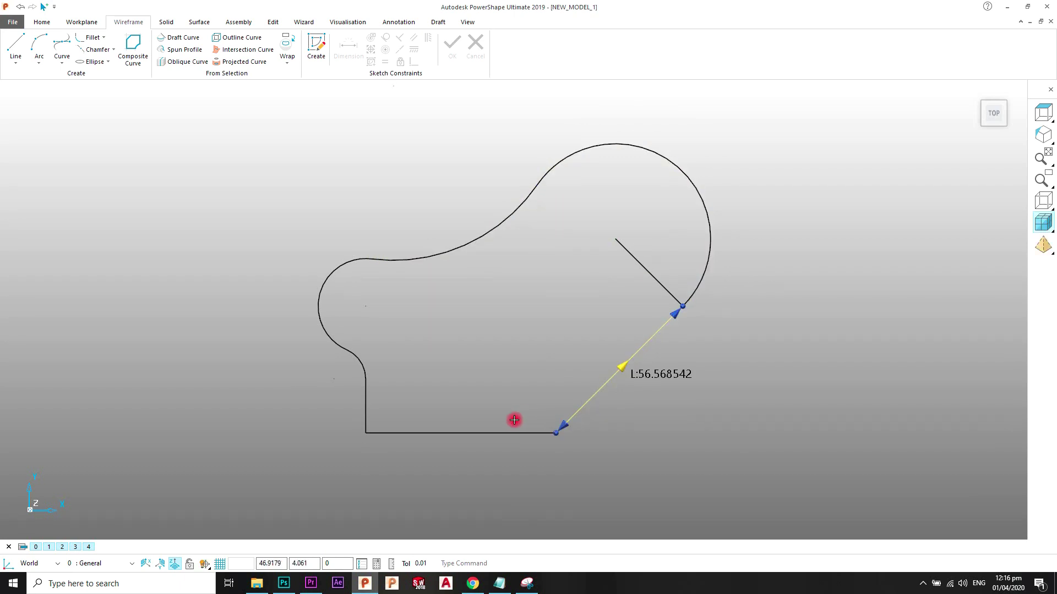
click(450, 327)
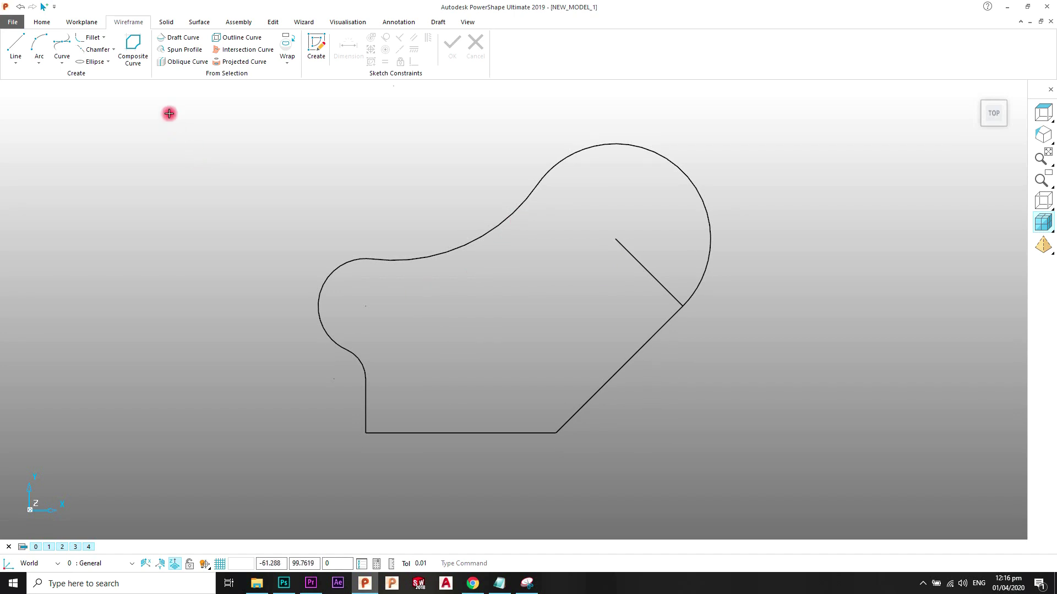
Join the outer profile into one closed composite curve, following the large arc at the junction instead of the short inner diagonal line.
click(135, 55)
click(138, 56)
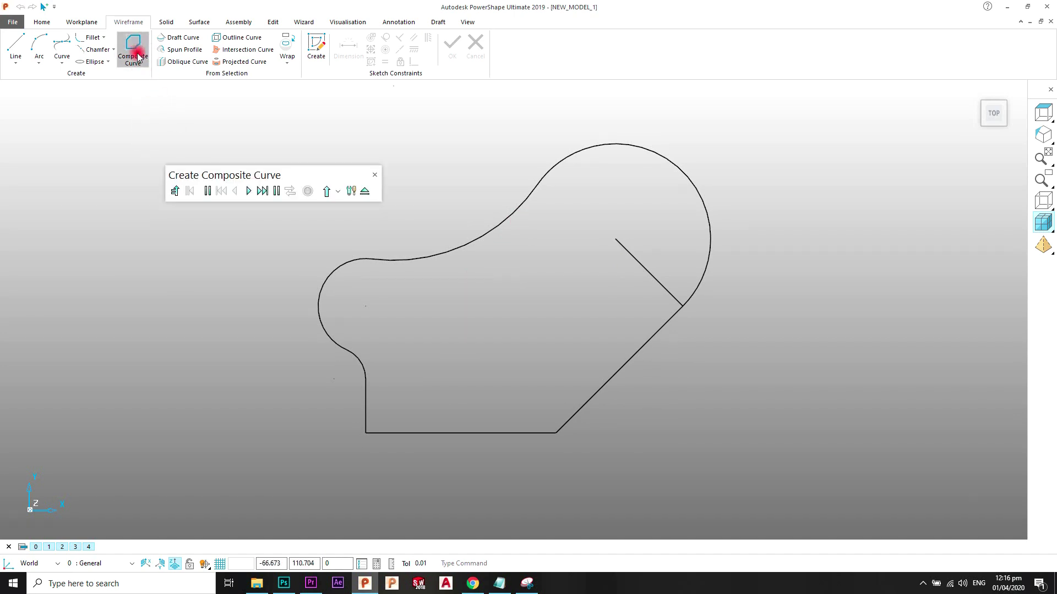
click(419, 260)
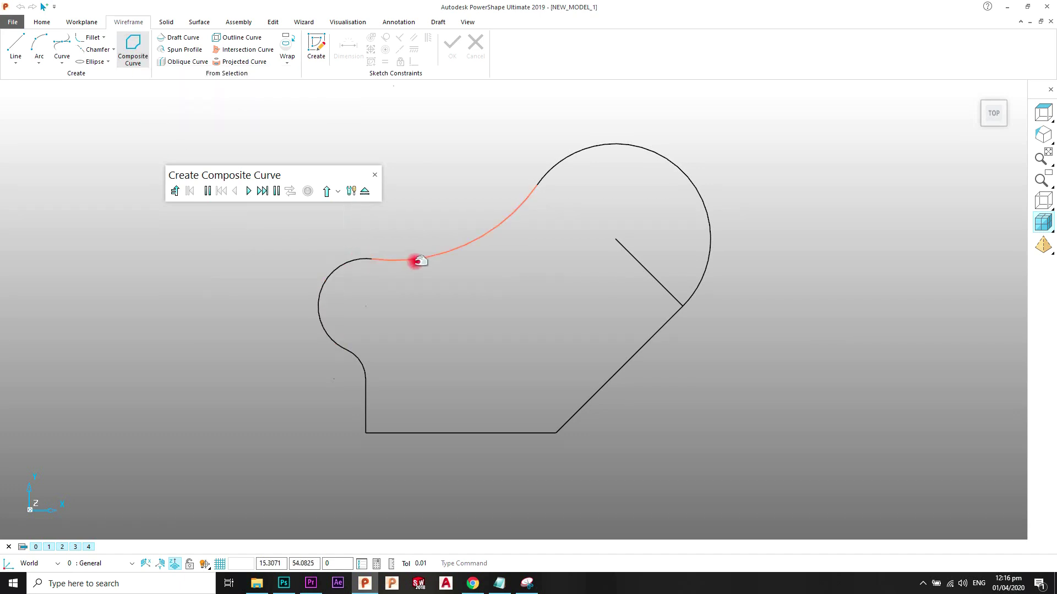
click(428, 255)
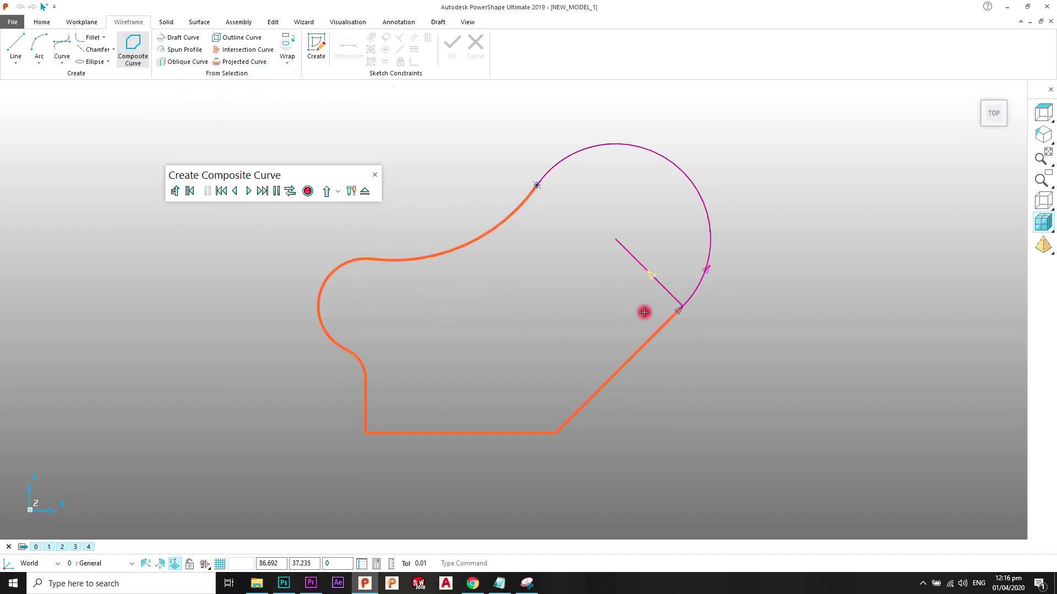
click(706, 269)
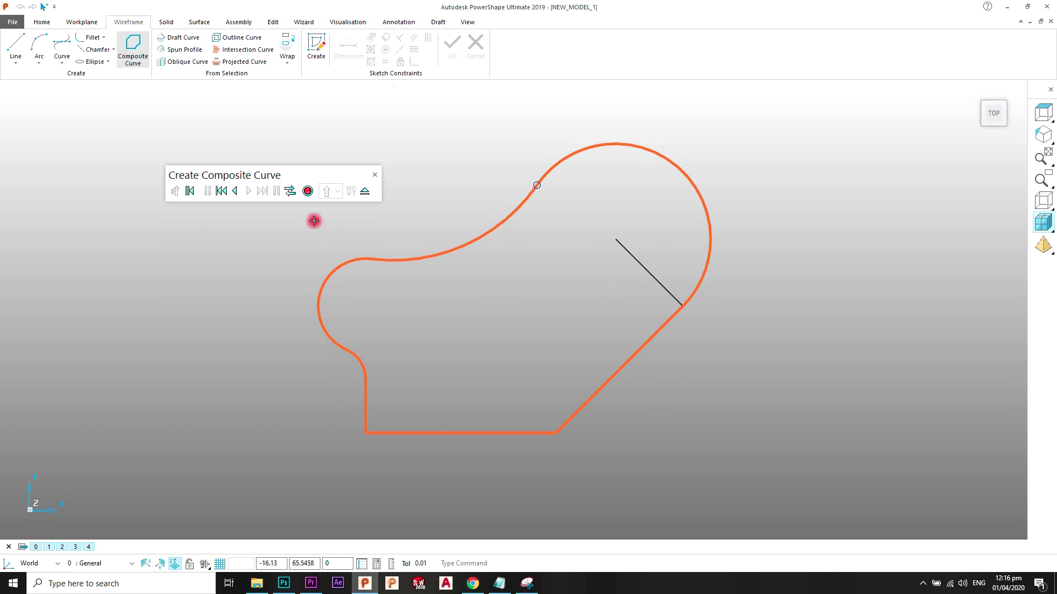
click(309, 191)
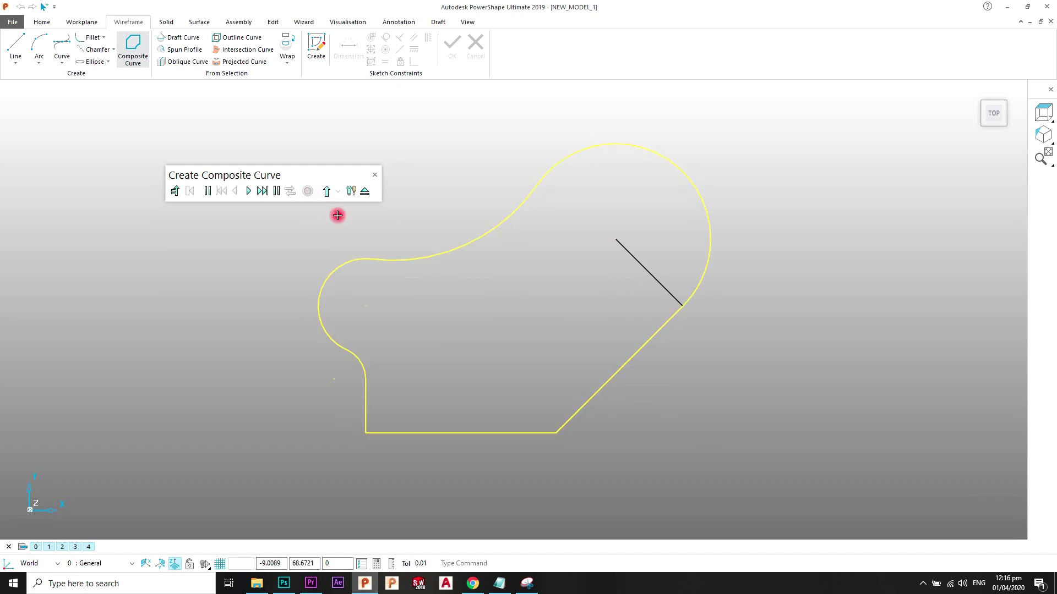
click(367, 191)
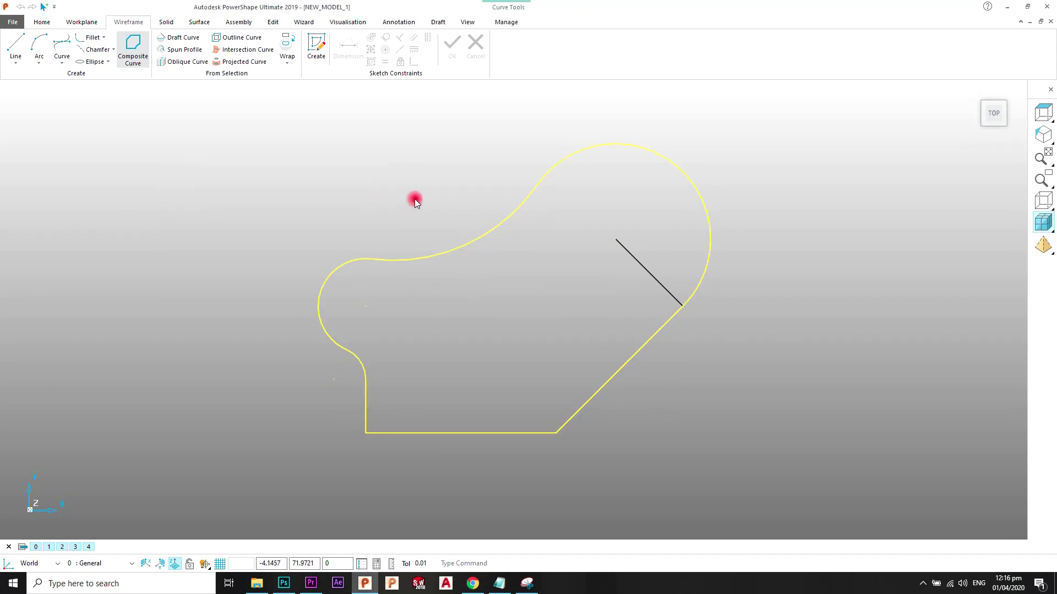
Delete the short diagonal construction line inside the large arc.
click(620, 248)
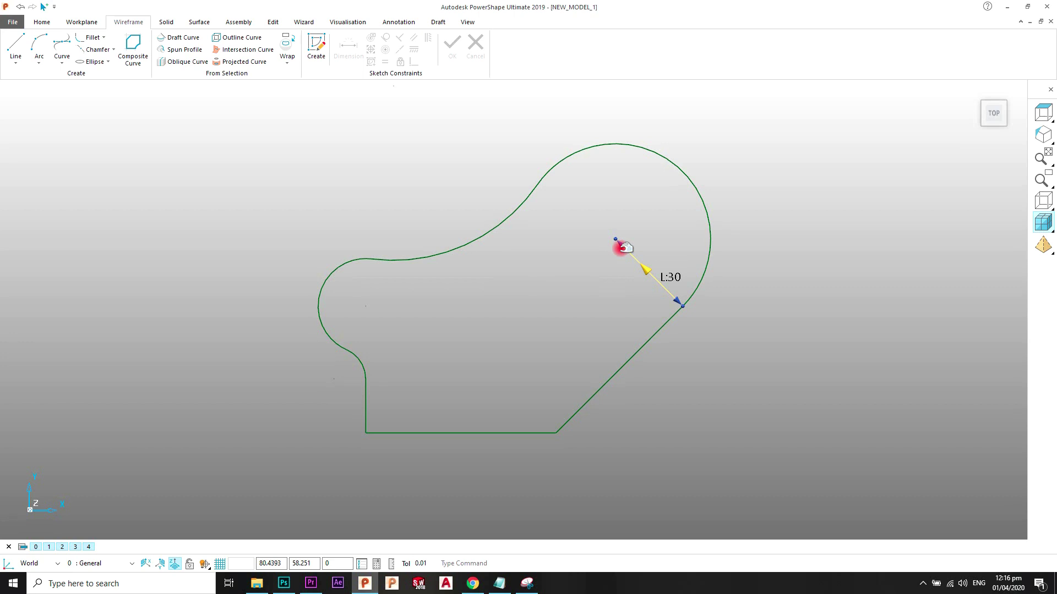
key(Delete)
scroll(554, 269, up, 2)
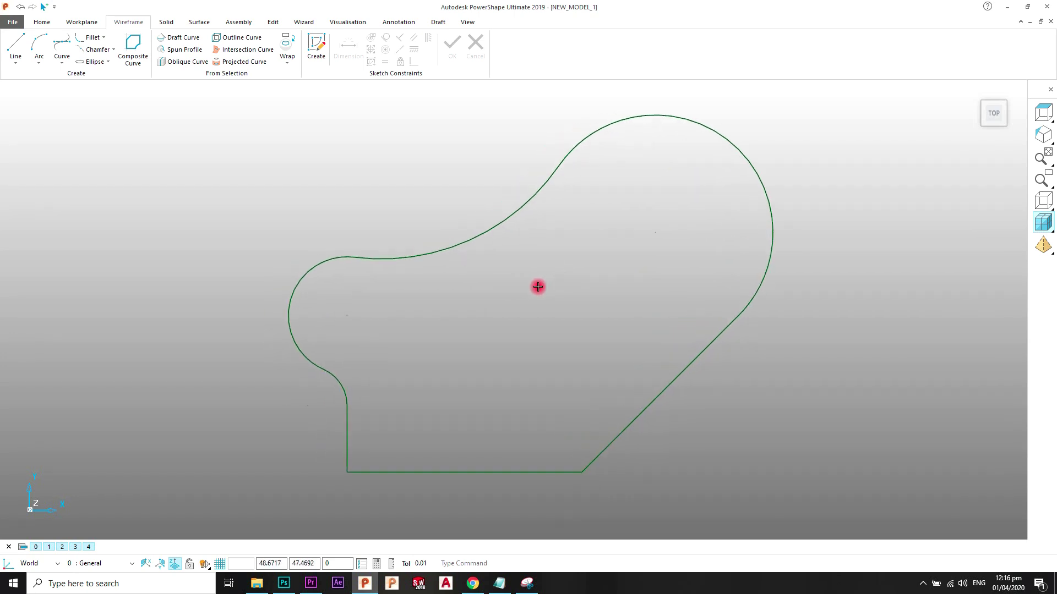
Check the joined outline by selecting it as a single composite curve and clearing the selection.
click(503, 224)
click(593, 239)
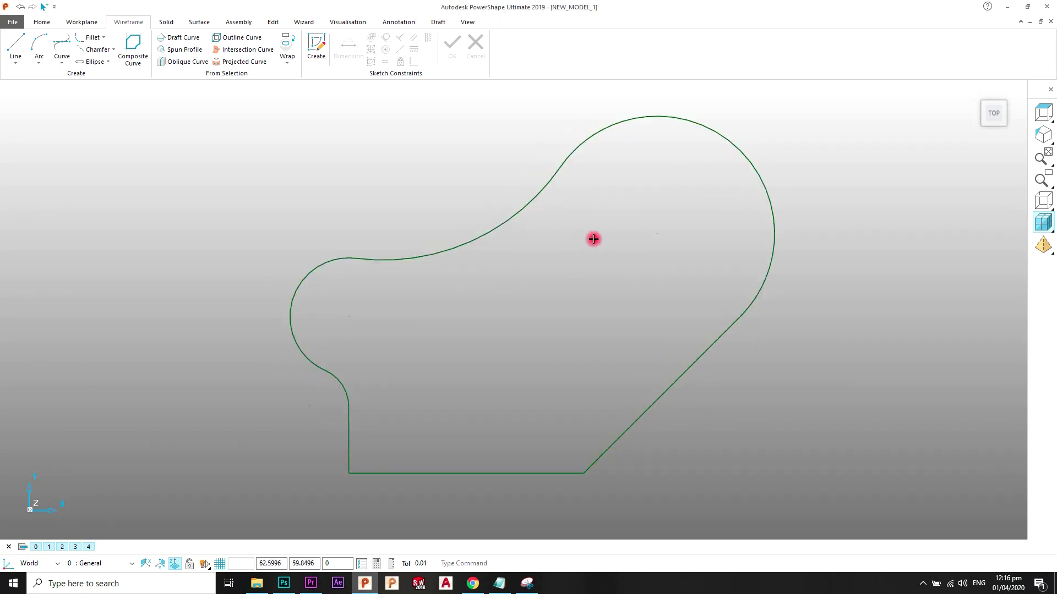
click(526, 211)
click(610, 253)
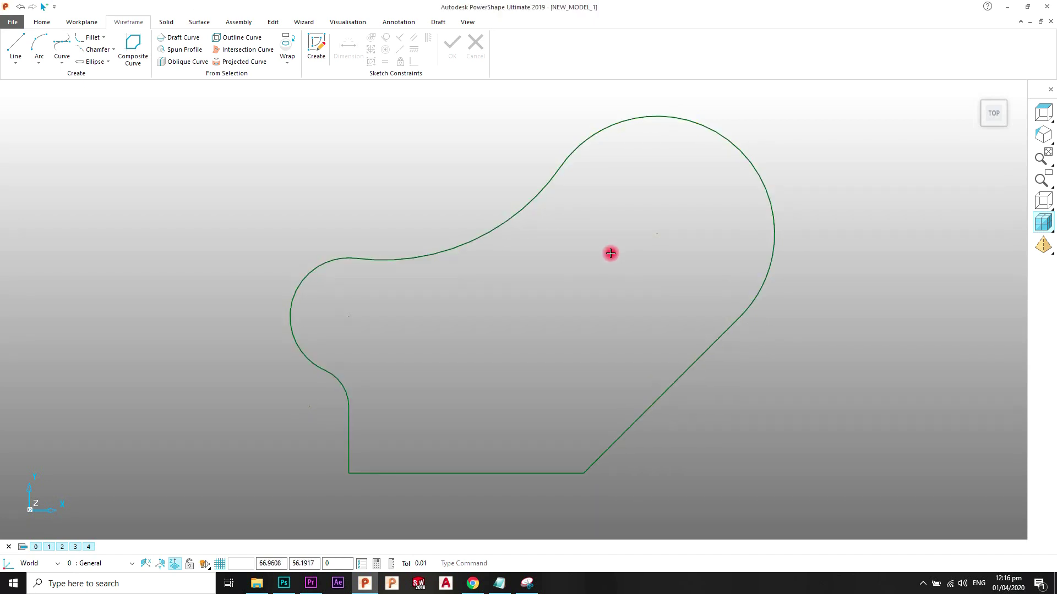